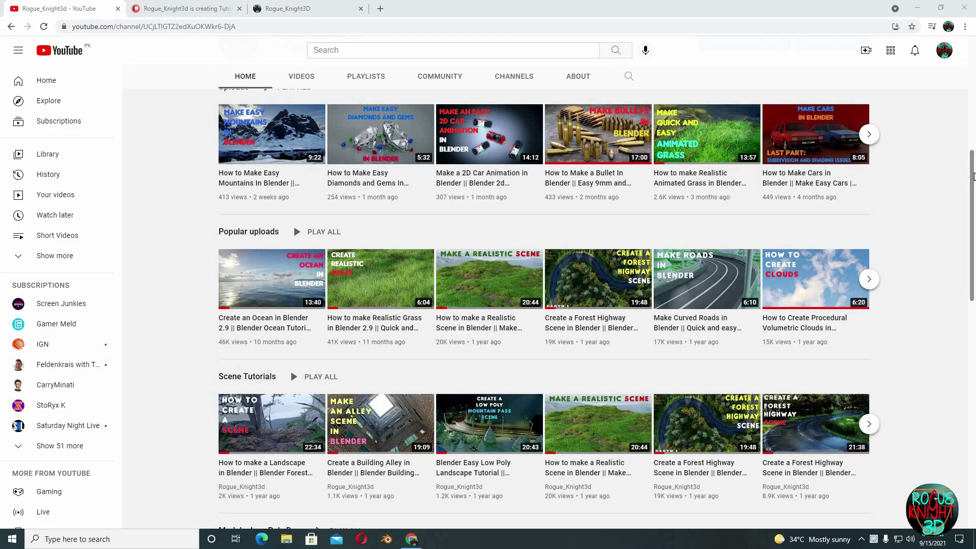
Scroll through the channel's tutorial uploads and the creator's Patreon and Gumroad pages
left_click_drag(973, 176, 972, 224)
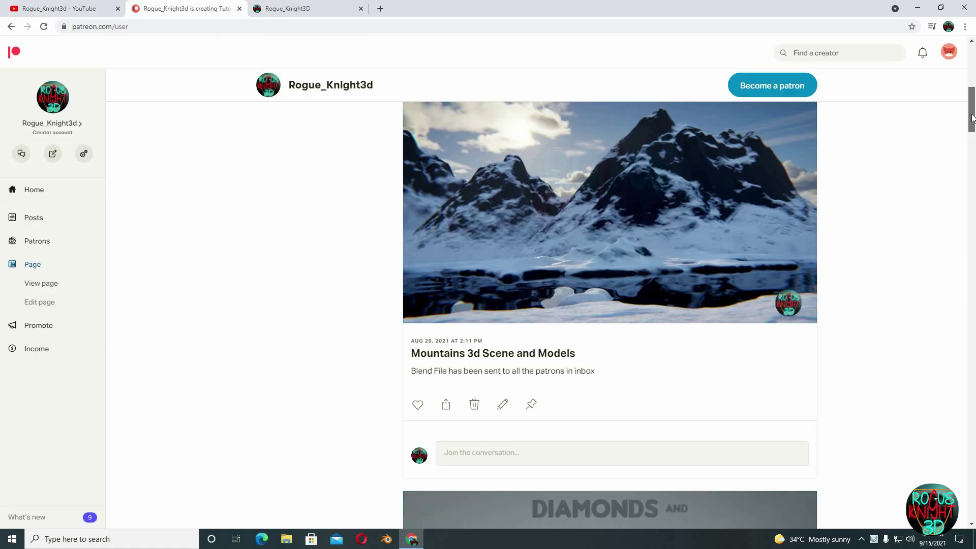
left_click_drag(971, 118, 972, 136)
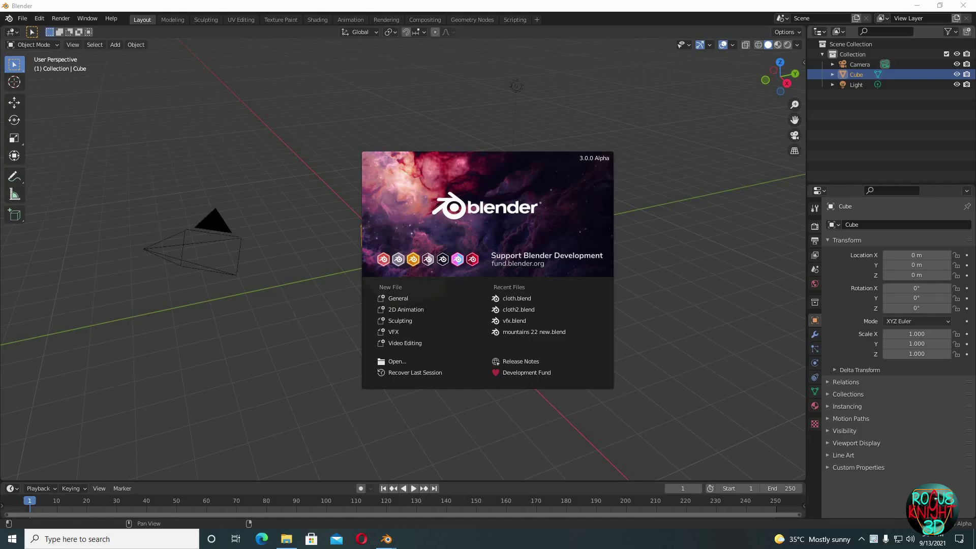
Dismiss the splash screen and delete the default Cube and Light
left_click(415, 319)
left_click_drag(327, 387, 569, 77)
key("x")
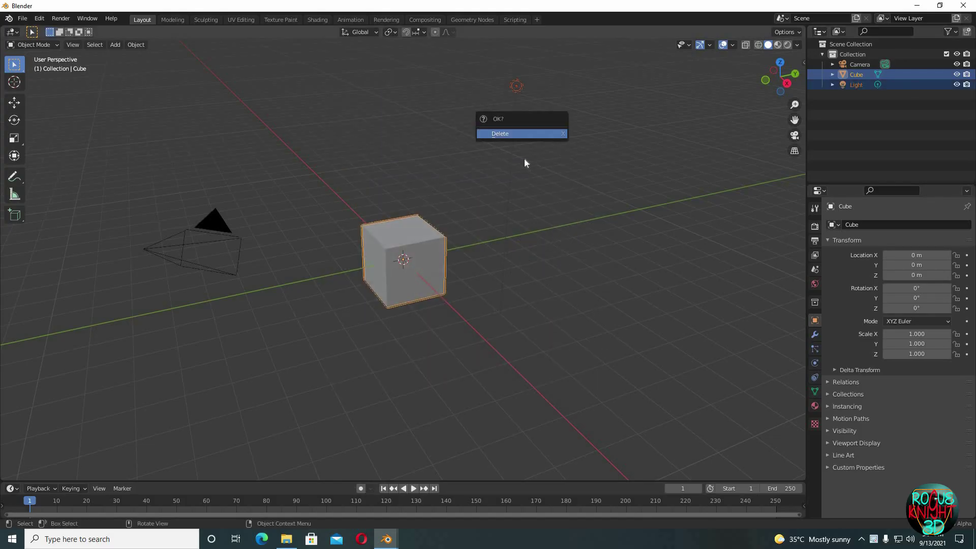
left_click(524, 131)
Import the Crouch To Stand.fbx character as an FBX file
left_click(22, 18)
mouse_move(70, 155)
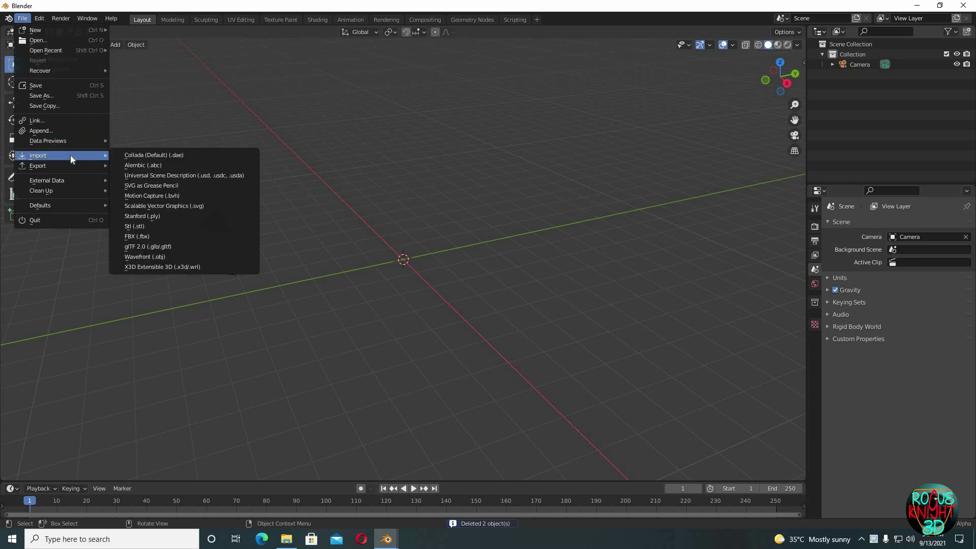
left_click(147, 236)
double_click(378, 169)
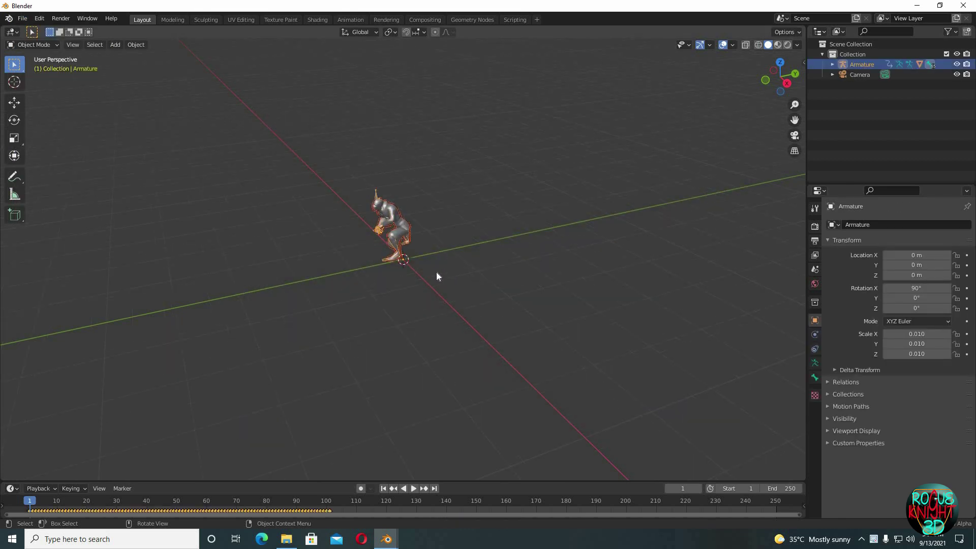
Play the crouch-to-stand animation through, then return to the first frame
middle_click_drag(506, 258, 515, 303)
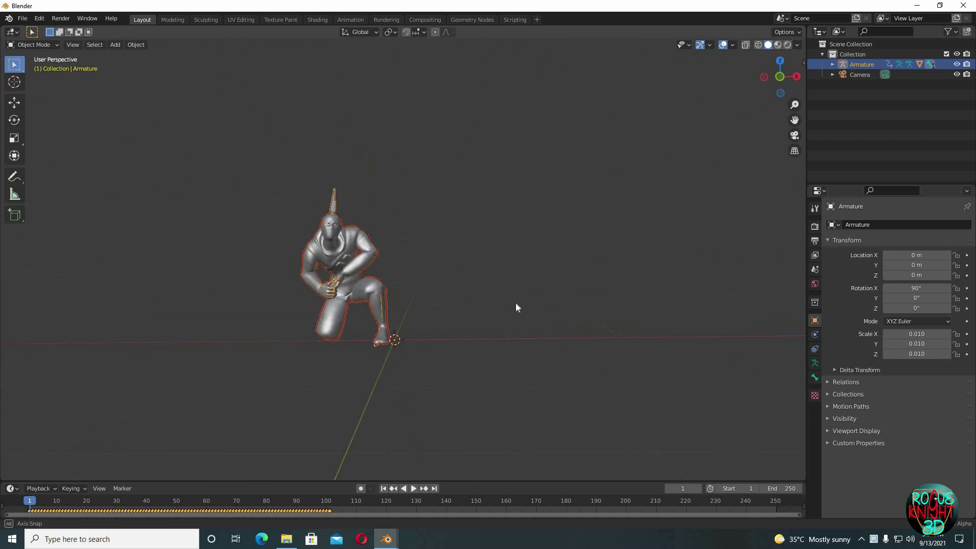
left_click(413, 488)
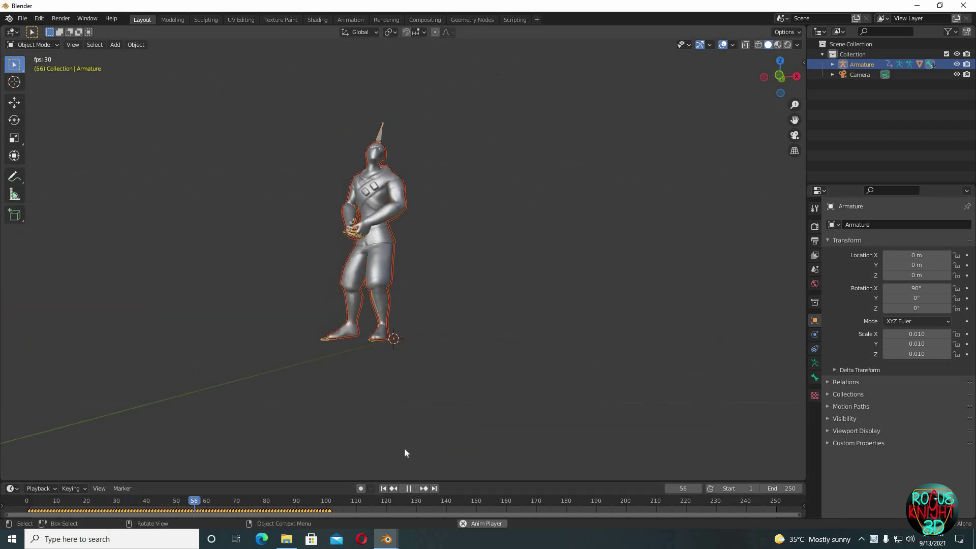
left_click(407, 488)
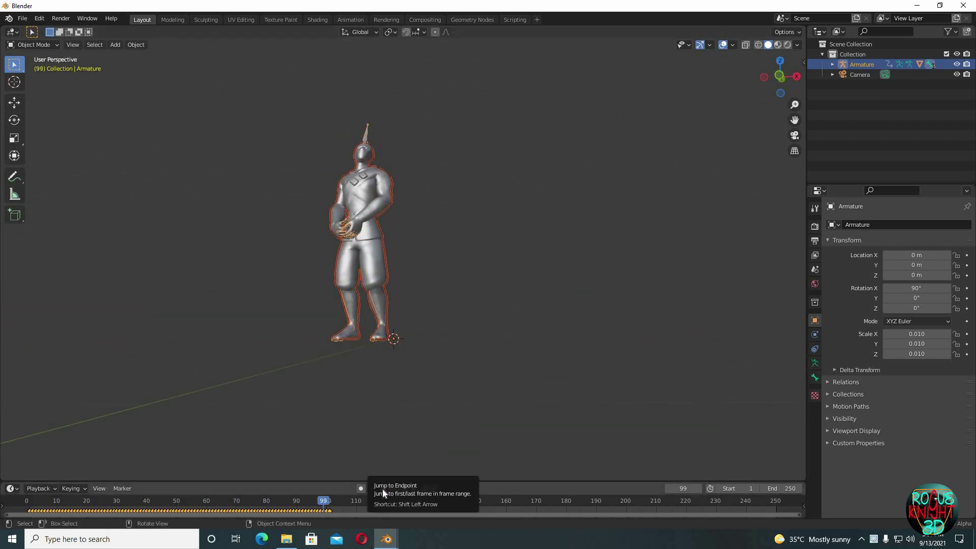
left_click(382, 489)
middle_click_drag(403, 431, 434, 358)
Add a large floor plane under the character, placed slightly back along Y
key("shift+a")
mouse_move(396, 321)
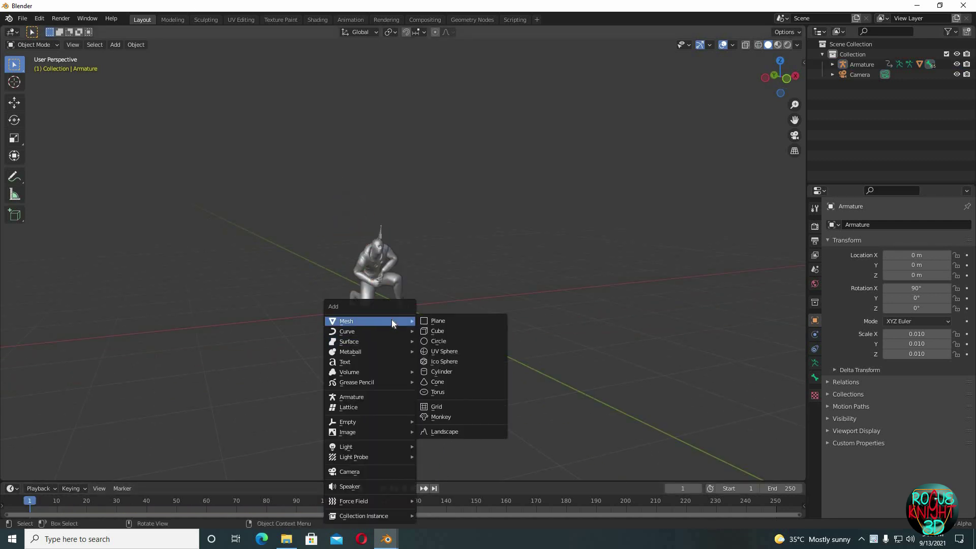
left_click(435, 322)
key("s")
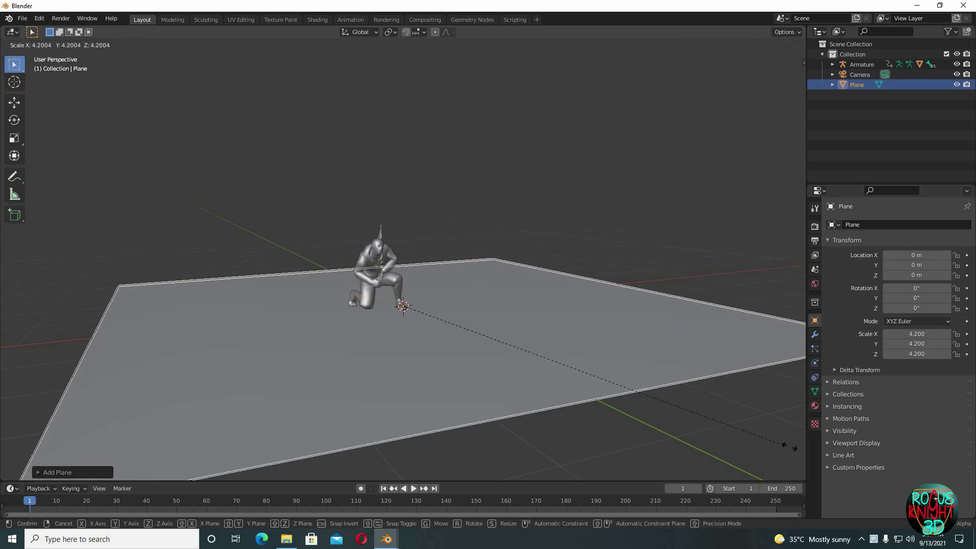
left_click(98, 453)
scroll(284, 366, "down", 5)
middle_click_drag(304, 355, 249, 385)
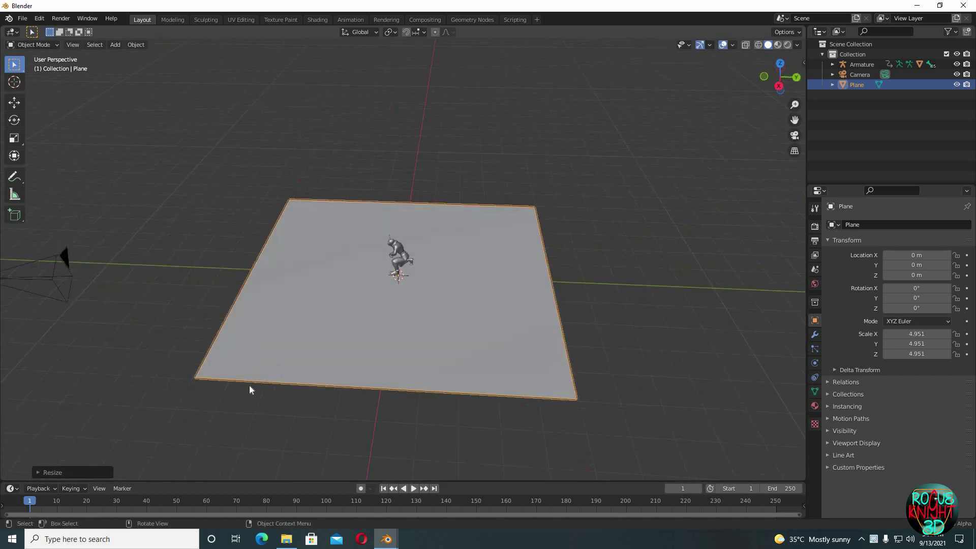
key("g")
left_click(340, 377)
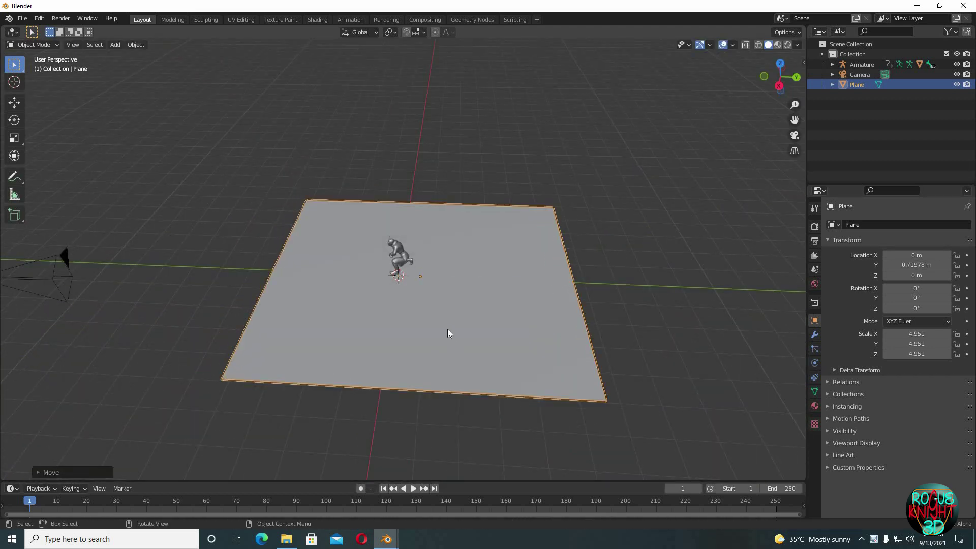
middle_click_drag(449, 333, 448, 311)
Extrude the plane's back edge straight up into a backdrop wall
key("Tab")
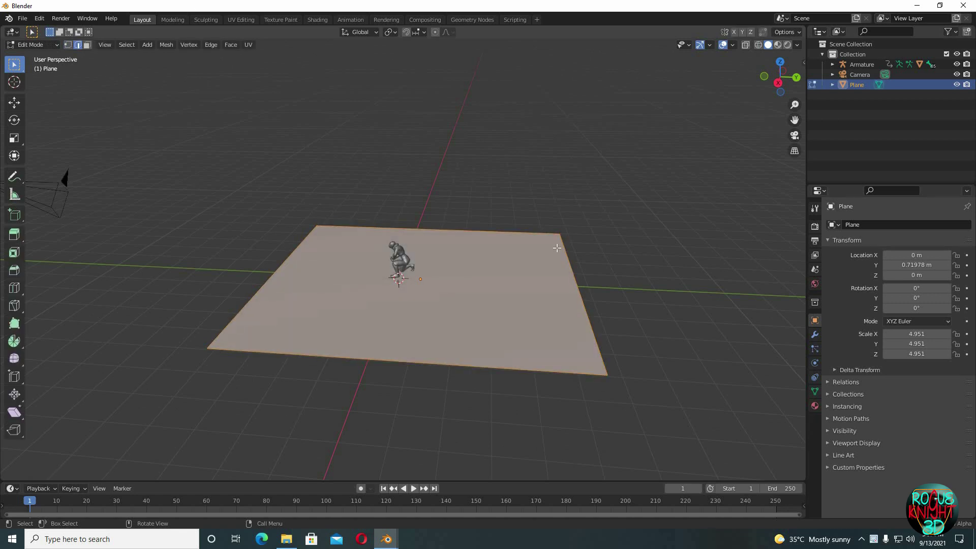
left_click(598, 313)
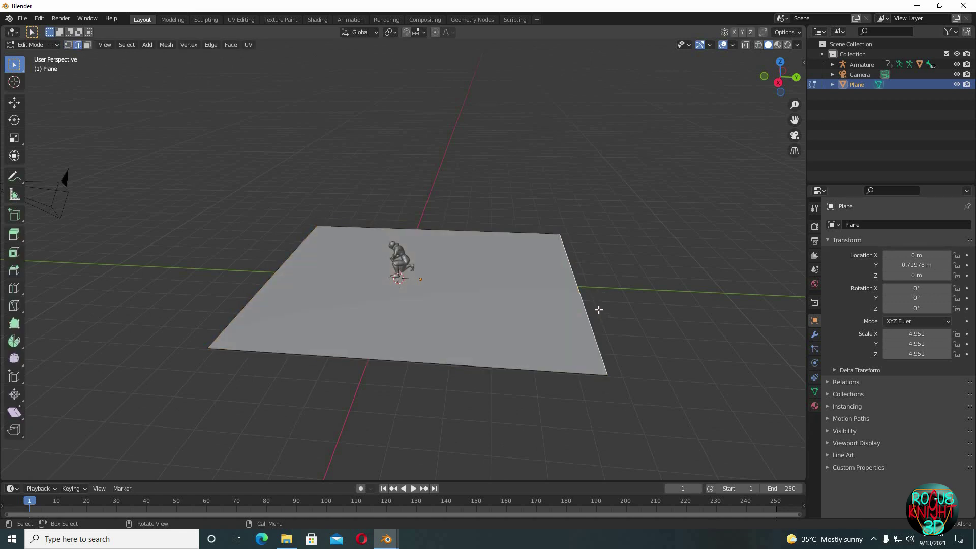
key("KP_3")
key("e")
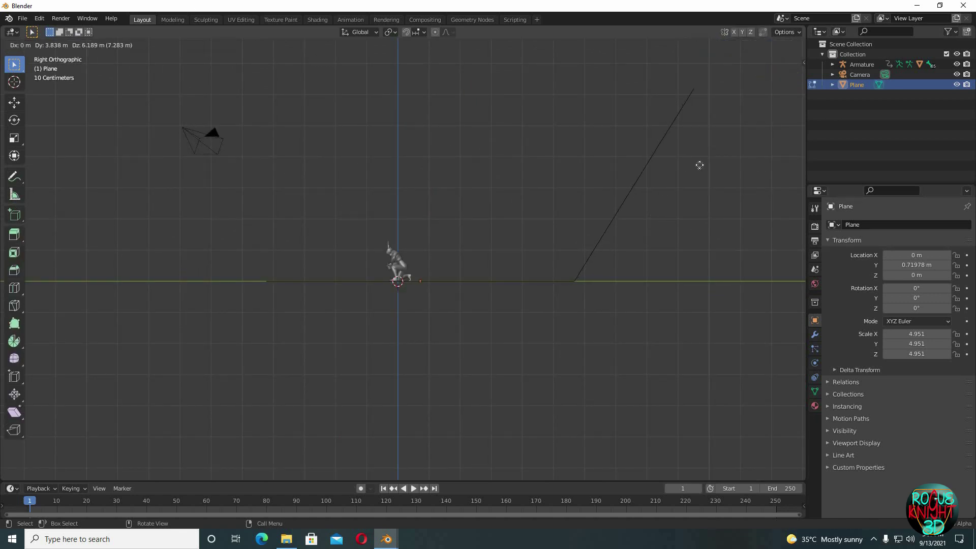
left_click(710, 161)
mouse_move(651, 304)
middle_mouse_down()
mouse_move(629, 333)
mouse_move(593, 281)
middle_mouse_up()
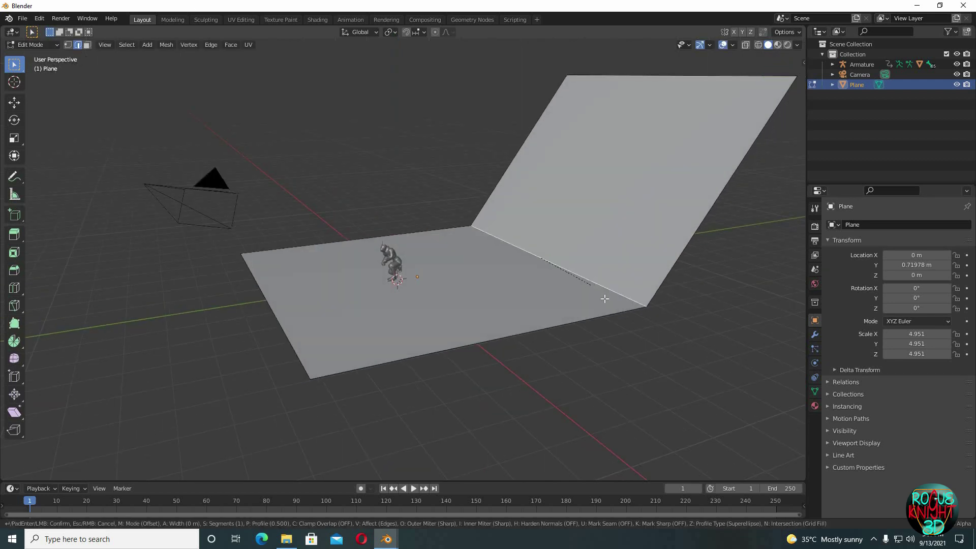
Bevel the floor-wall corner into a smooth multi-segment curve
key("ctrl+b")
scroll(660, 327, "up", 12)
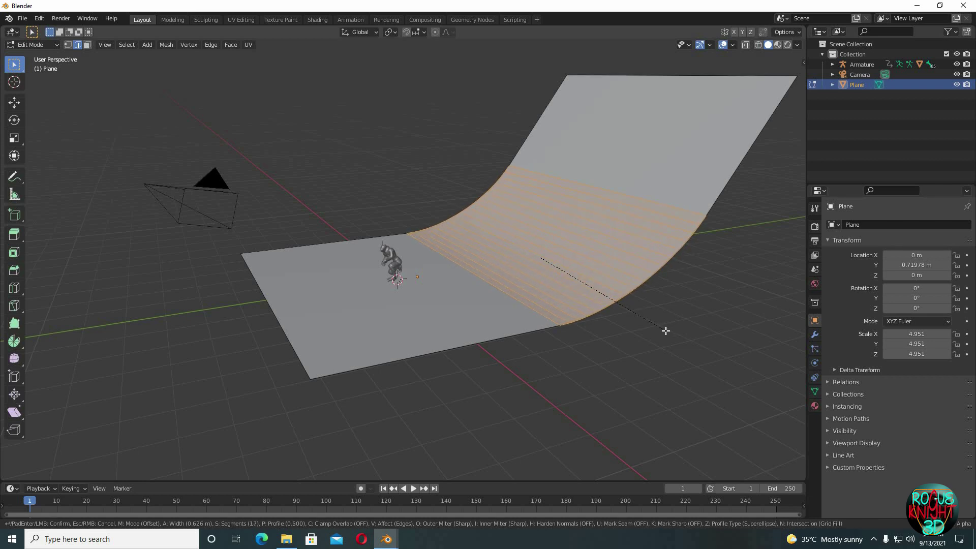
left_click(661, 336)
key("Tab")
right_click(605, 194)
Shade the backdrop smooth and widen it along the X axis
left_click(605, 194)
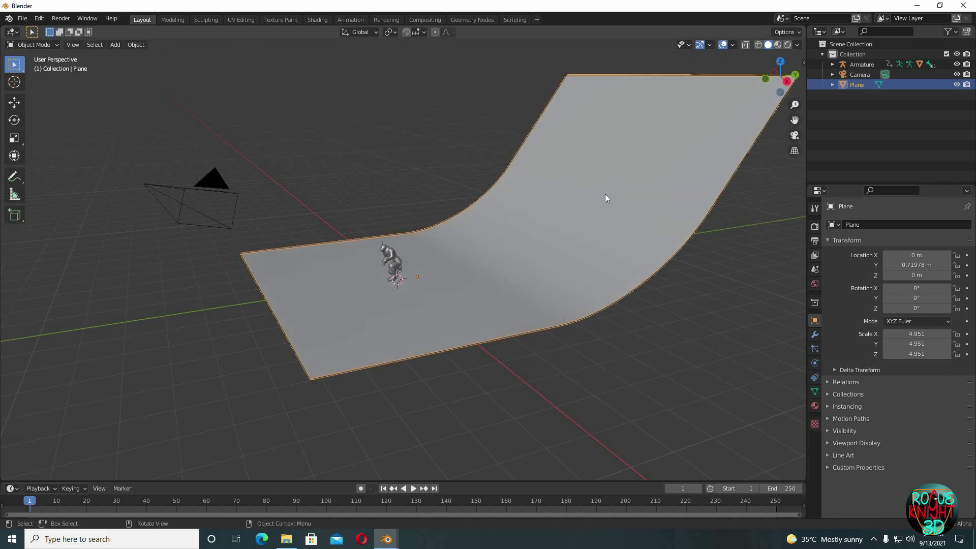
scroll(545, 309, "up", 6)
key("s")
key("x")
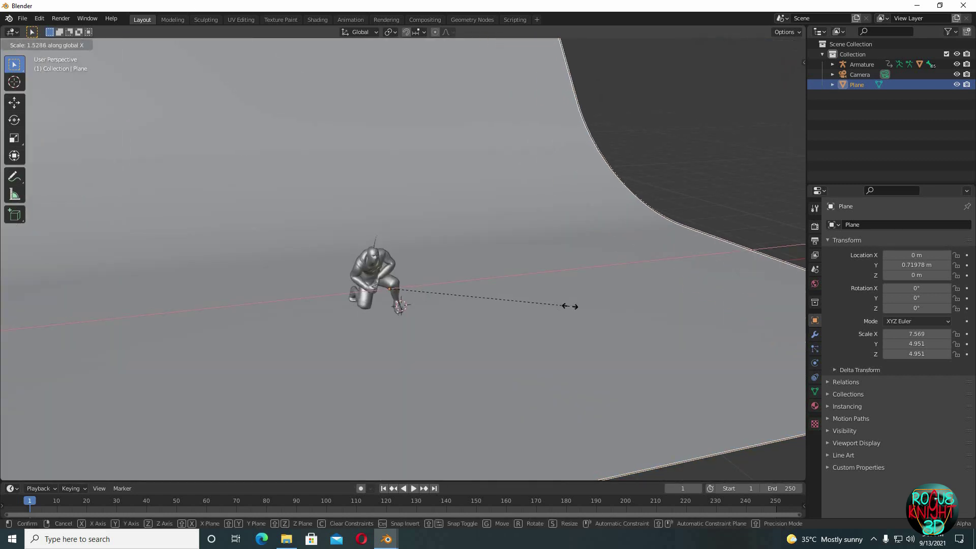
left_click(526, 312)
middle_click_drag(526, 313, 461, 342)
Add a second plane, Plane.001, raised above the character for the cloak
key("shift+a")
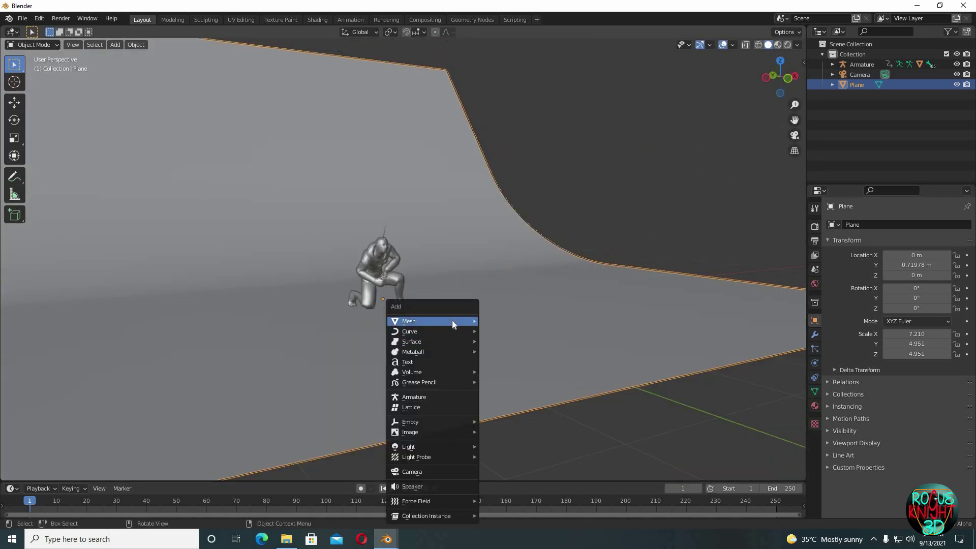
mouse_move(452, 324)
left_click(498, 320)
key("g")
key("z")
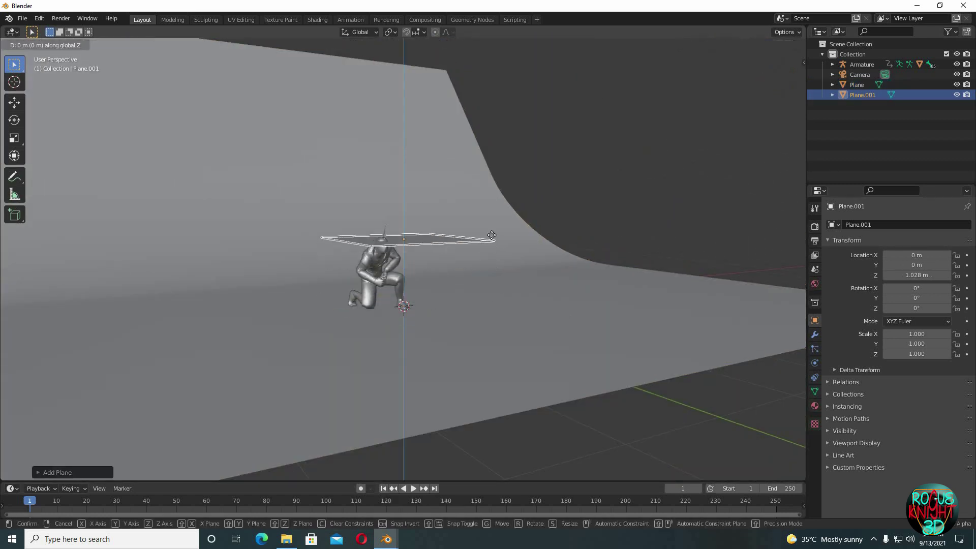
left_click(494, 183)
middle_click_drag(496, 273, 495, 307)
Enlarge Plane.001 slightly and add 50 loop cuts across it
key("Tab")
key("s")
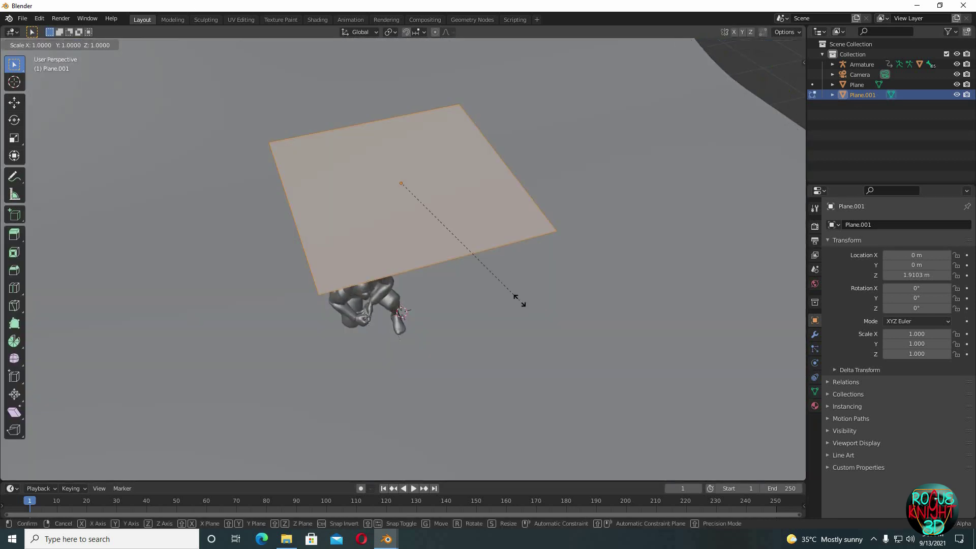
left_click(533, 310)
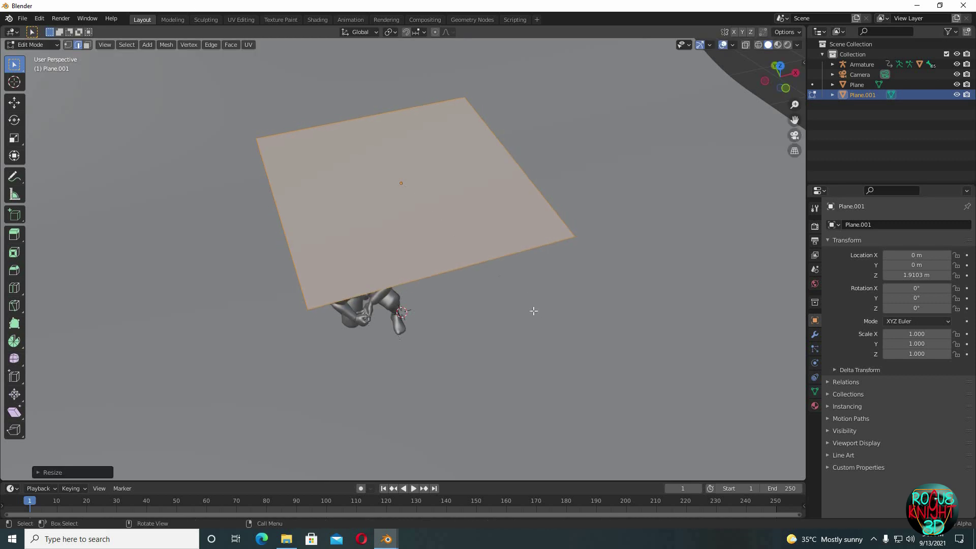
key("ctrl+r")
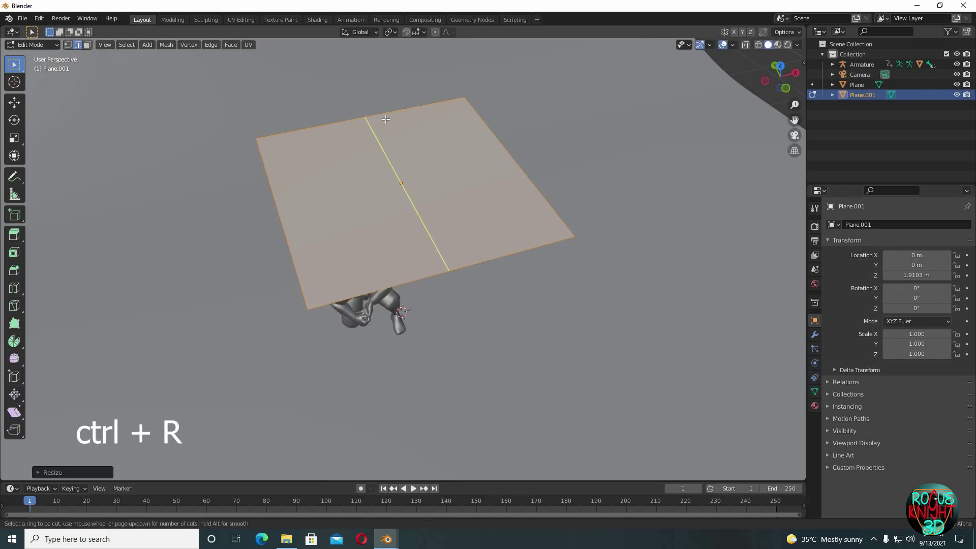
left_click(385, 119)
right_click(385, 119)
left_click(71, 472)
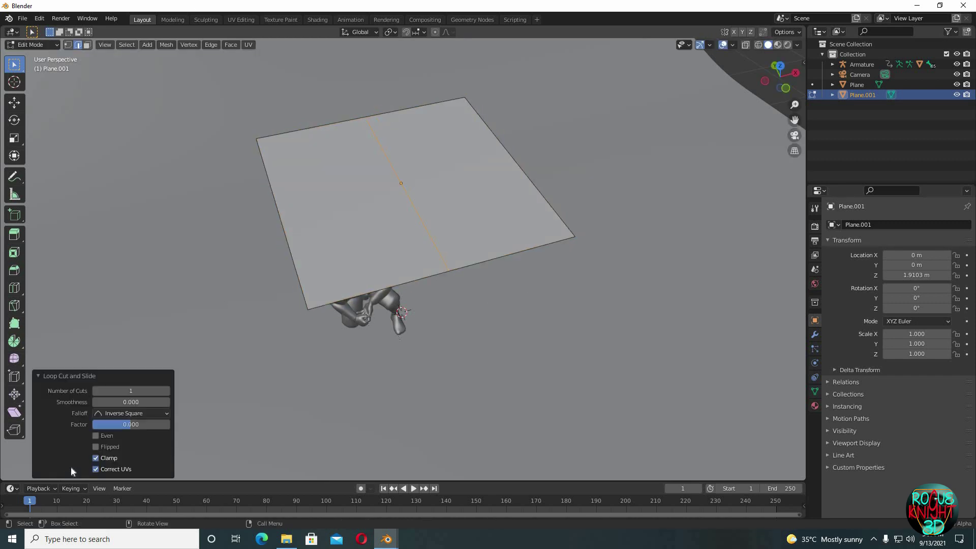
left_click(126, 393)
key("Return")
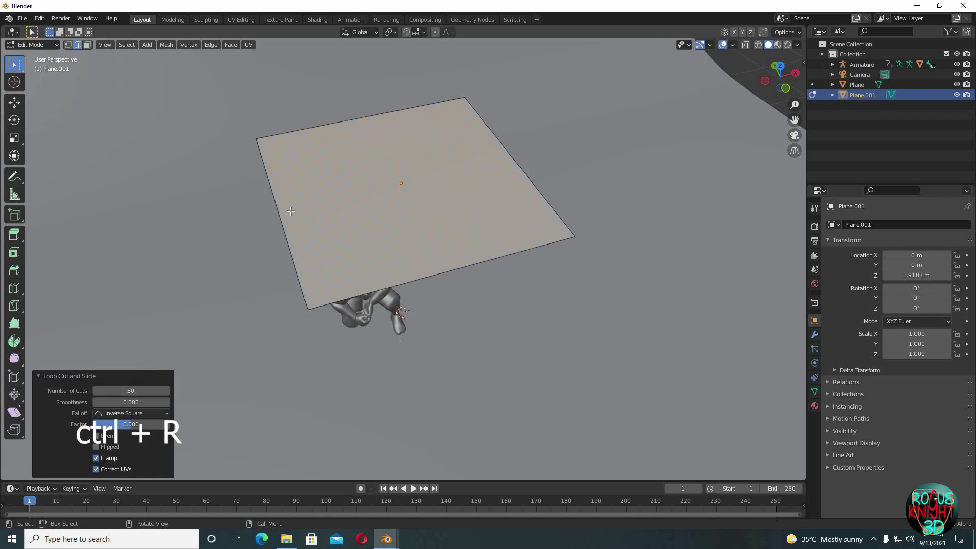
Add 50 crosswise loop cuts and return to Object Mode
left_click(294, 211)
right_click(294, 210)
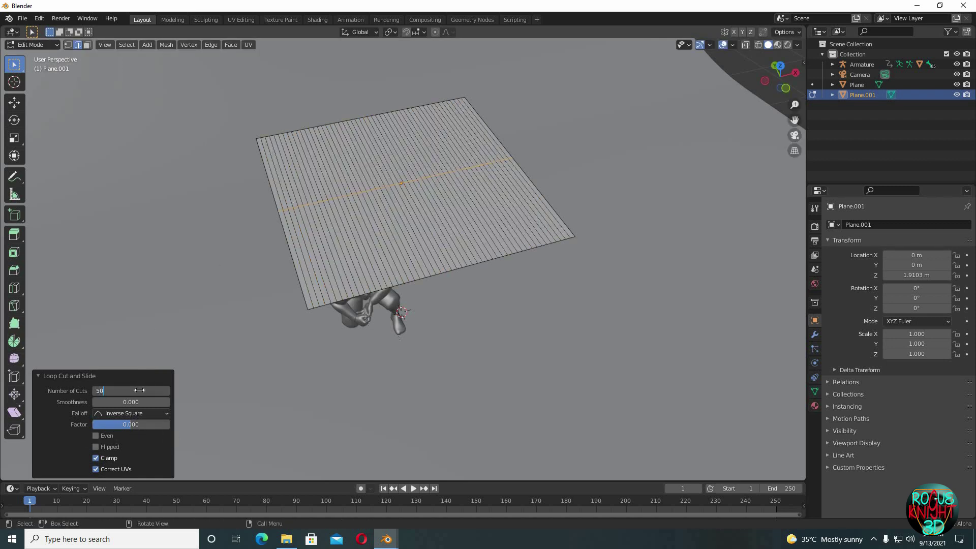
key("Return")
key("Tab")
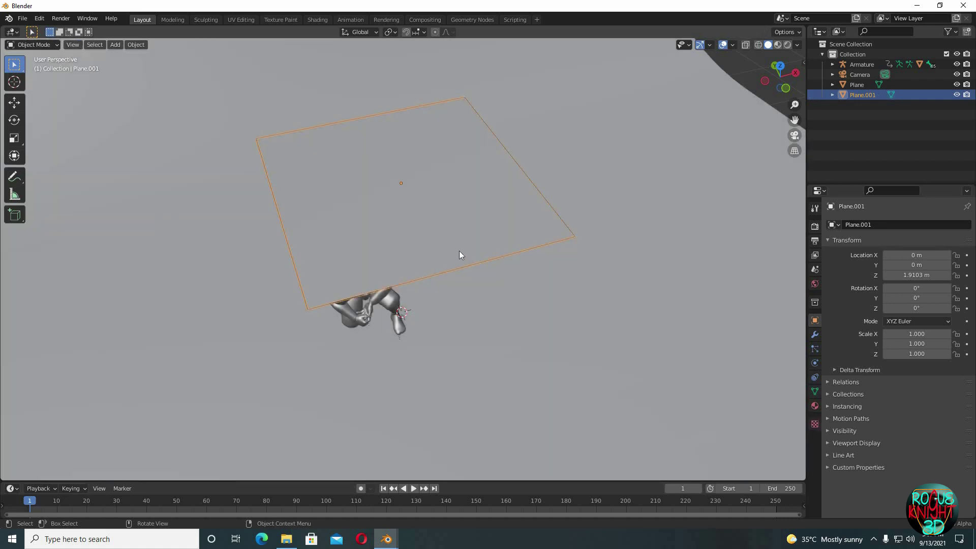
At the frame 69 standing pose, raise Plane.001 to about 2.1 m, then return to frame 1
middle_click_drag(468, 281, 450, 271)
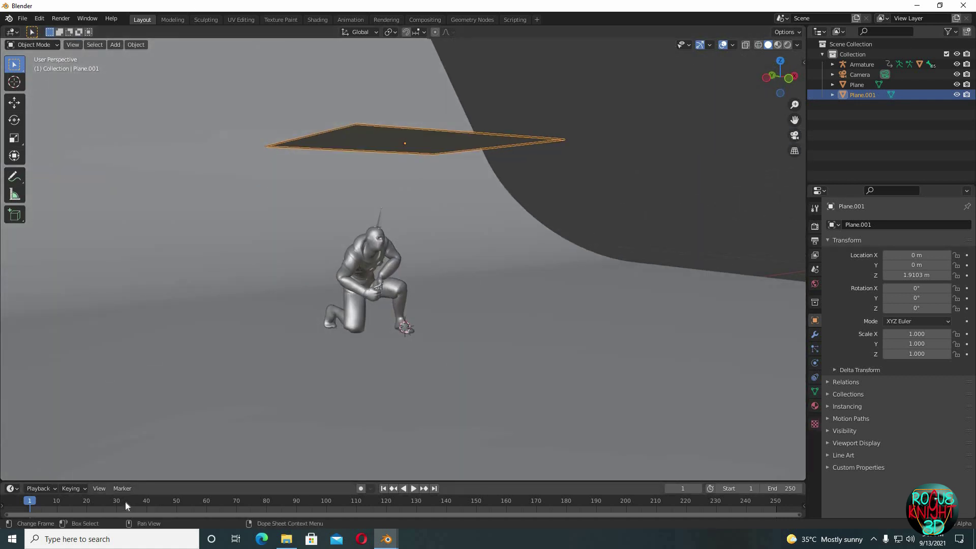
left_click_drag(125, 502, 236, 499)
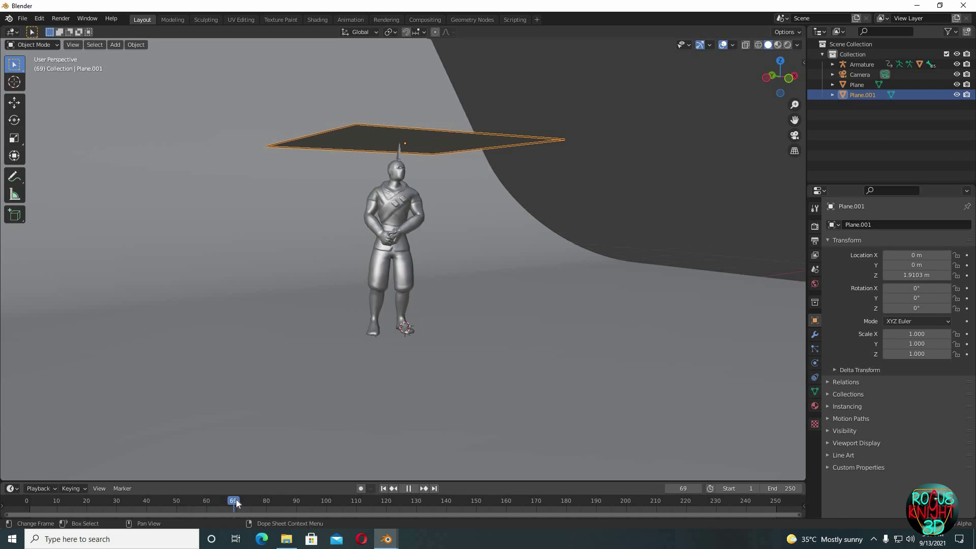
key("g")
key("z")
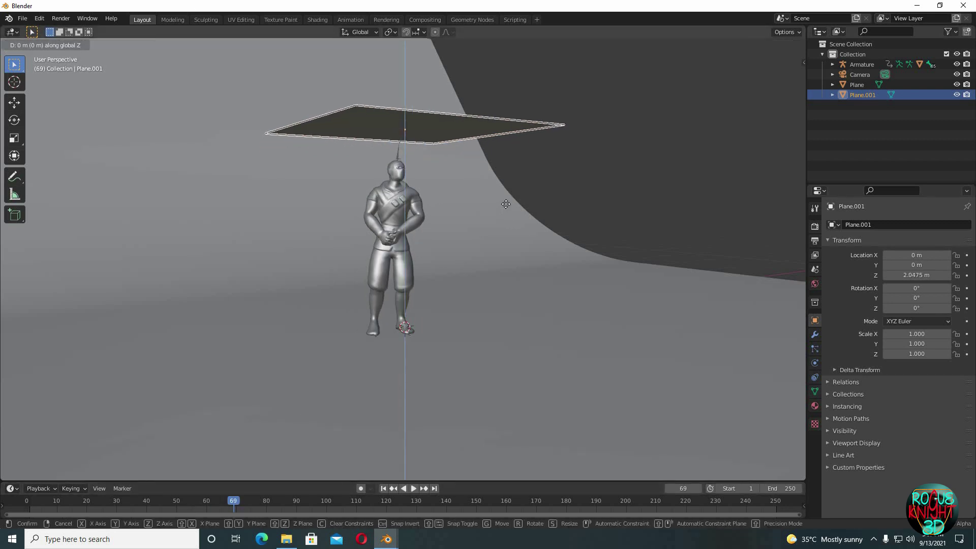
left_click(505, 203)
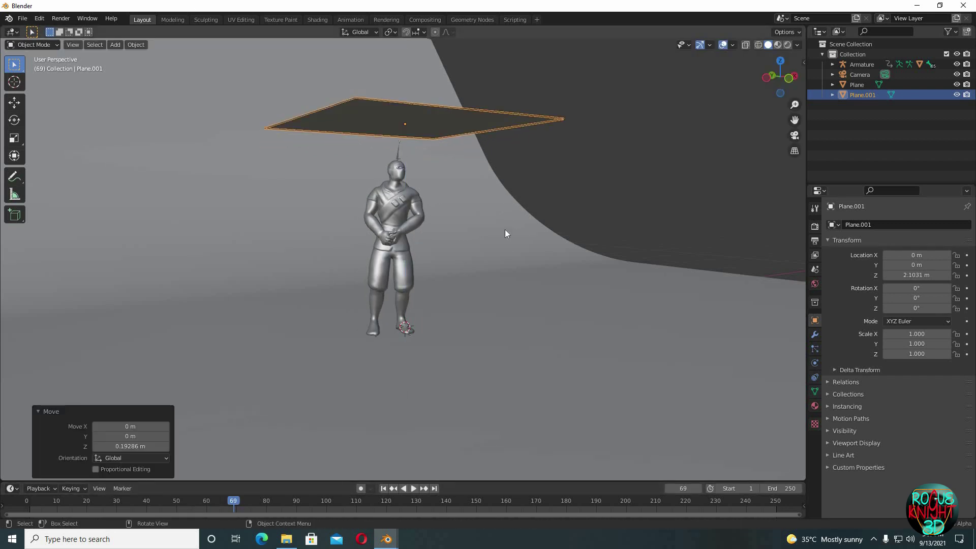
middle_click_drag(505, 230, 511, 252)
middle_click_drag(444, 431, 626, 235)
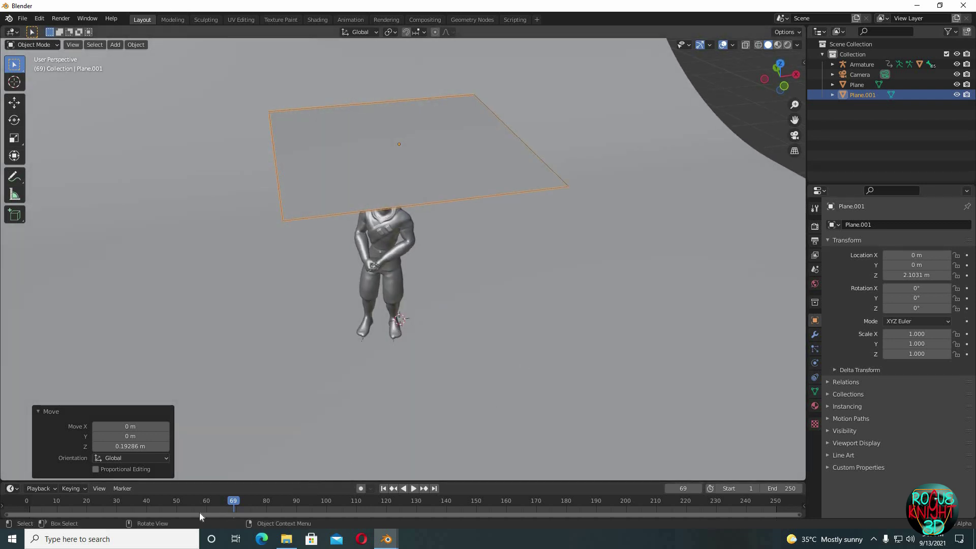
key("shift+Left")
Give the curved ground Plane collision physics with friction 15
middle_click_drag(413, 404, 550, 349)
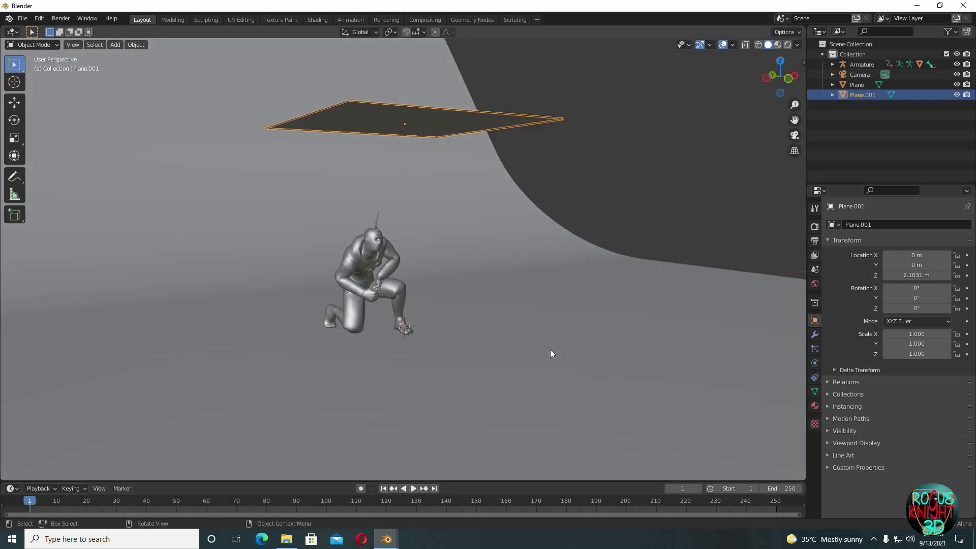
left_click(549, 349)
left_click(814, 363)
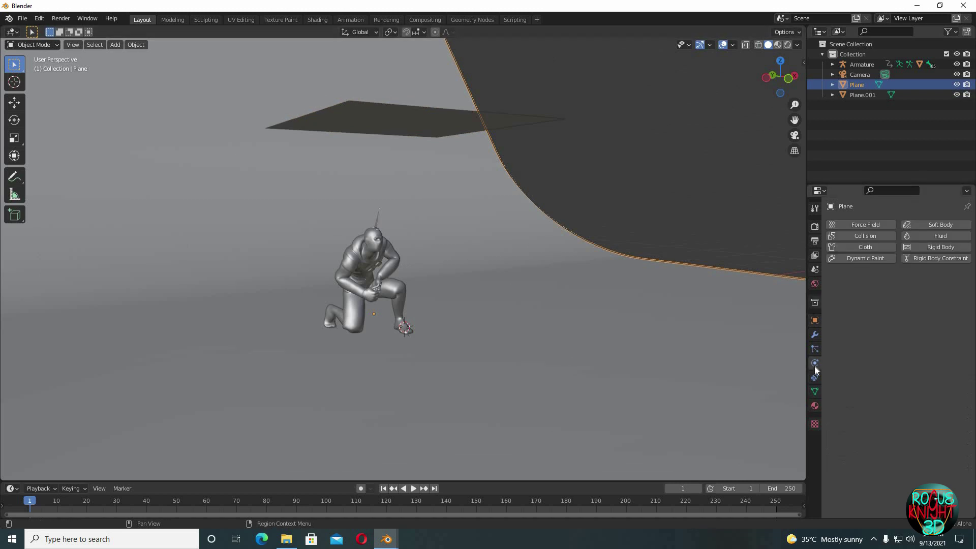
left_click(862, 237)
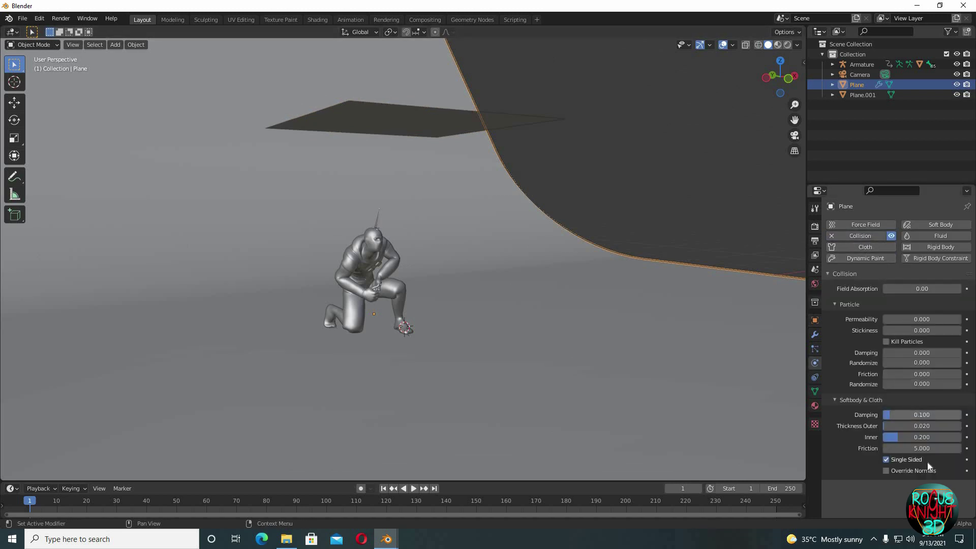
left_click(927, 448)
type("15")
key("Return")
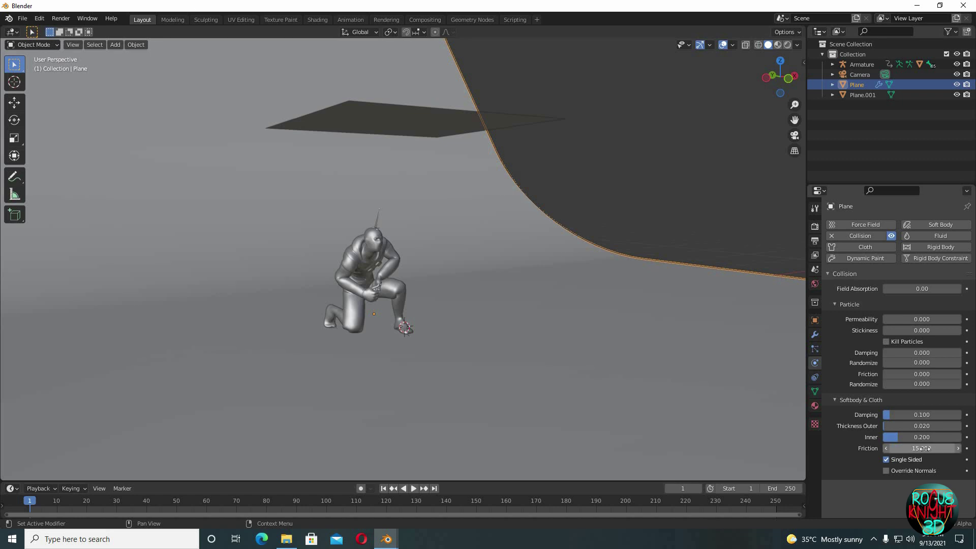
Give the character Ch24 collision physics with friction 15
left_click(346, 269)
left_click(872, 237)
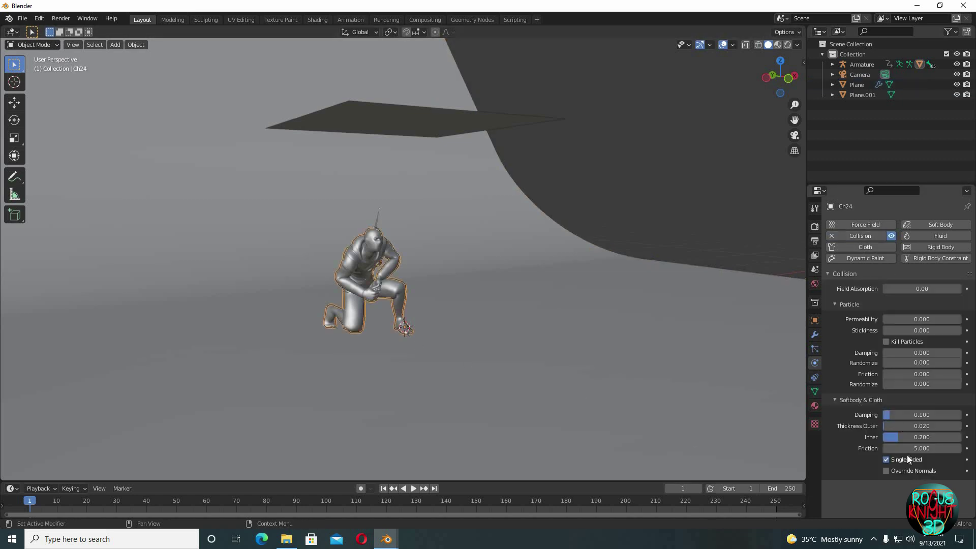
left_click(909, 448)
type("1")
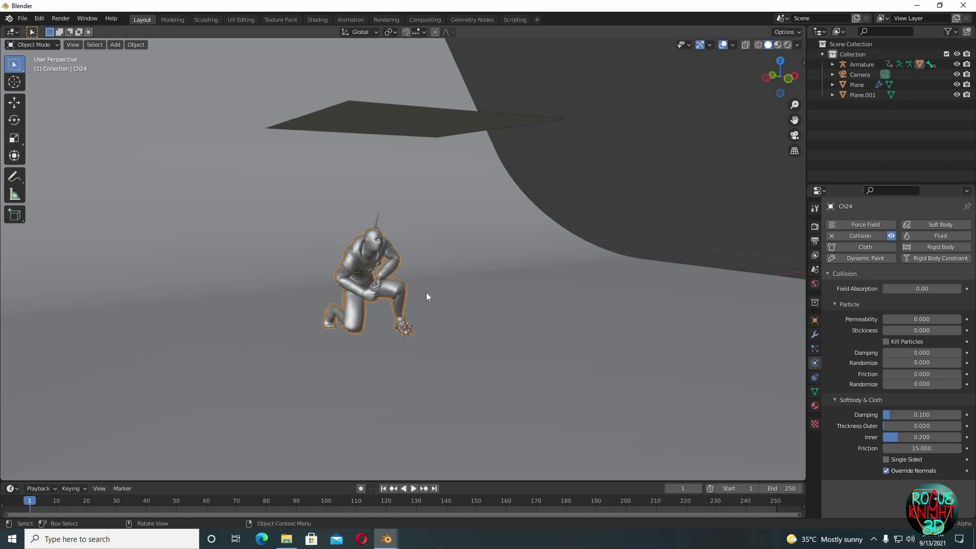
Add cloth physics to Plane.001 with 10 quality steps
left_click(481, 118)
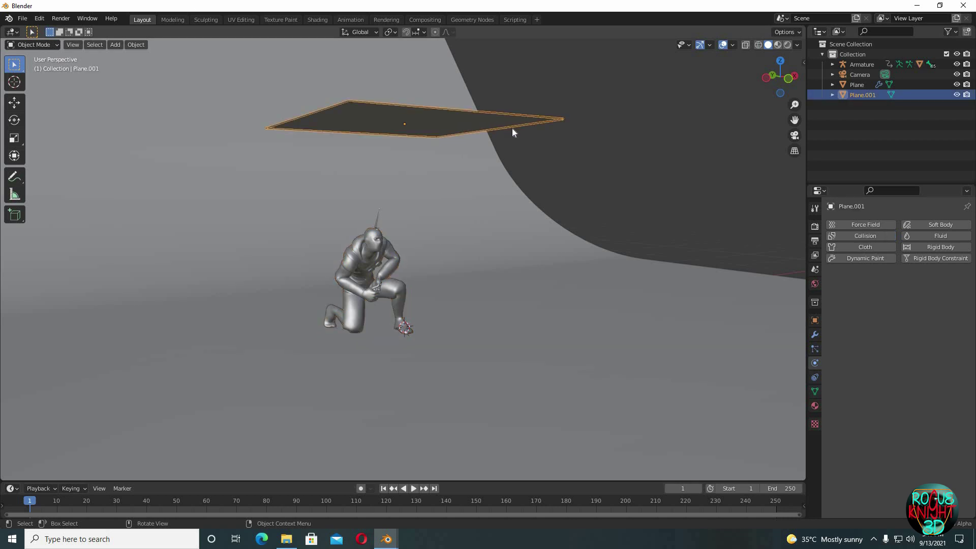
left_click(863, 248)
left_click(914, 289)
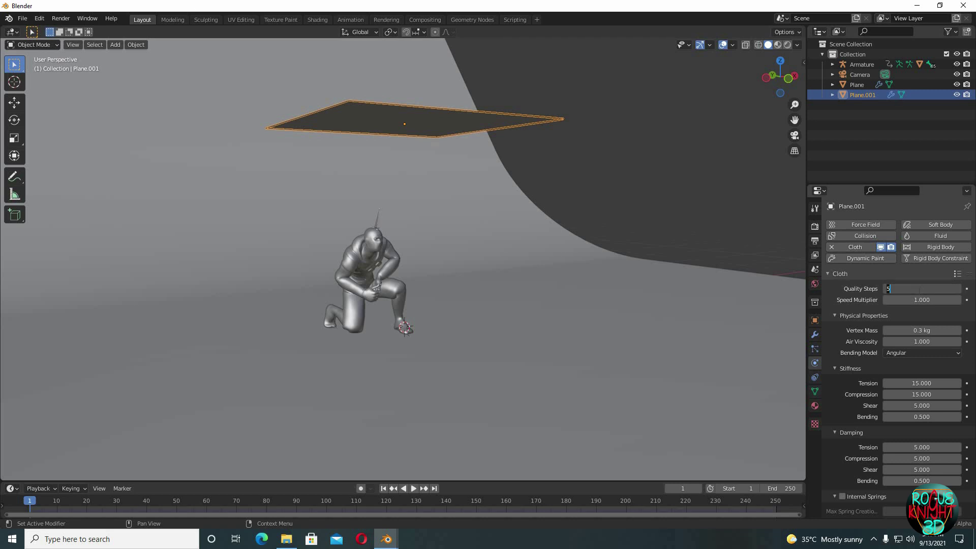
type("7")
key("Return")
left_click(915, 288)
type("10")
key("Return")
Set the cloth's air viscosity to 0
left_click(914, 331)
left_click(917, 341)
type("0")
key("Return")
Set the cloth collision distance to 0.01 m and enable self collisions
scroll(851, 350, "down", 3)
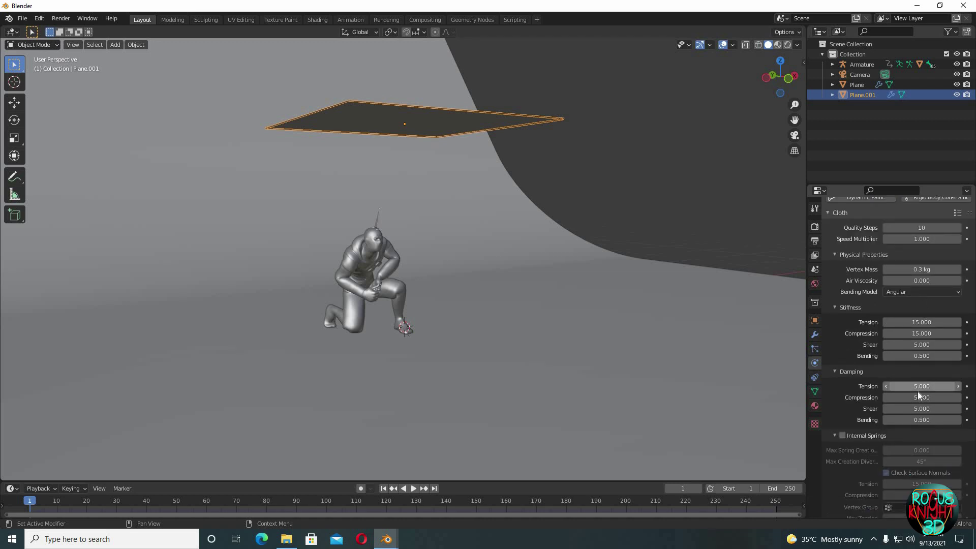
scroll(920, 394, "down", 8)
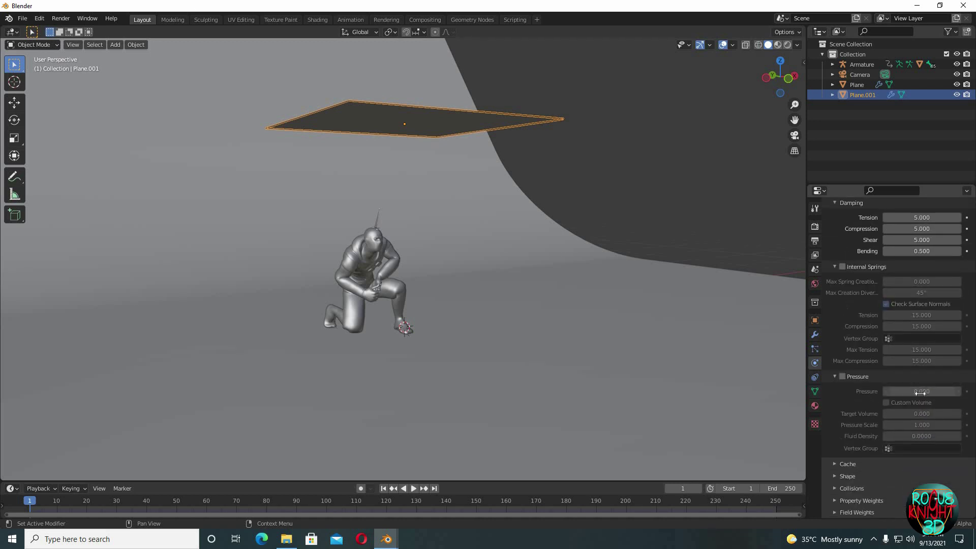
left_click(837, 489)
scroll(858, 448, "down", 7)
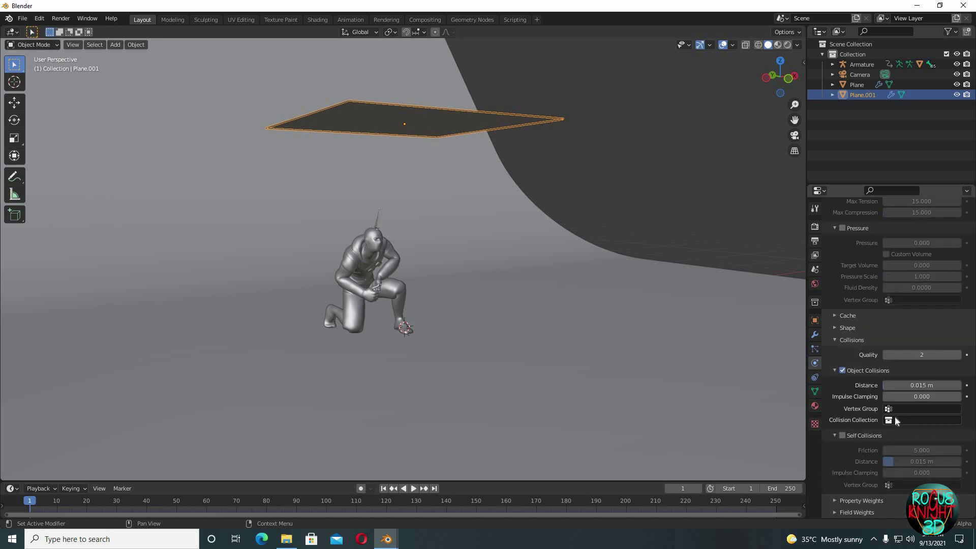
left_click(920, 385)
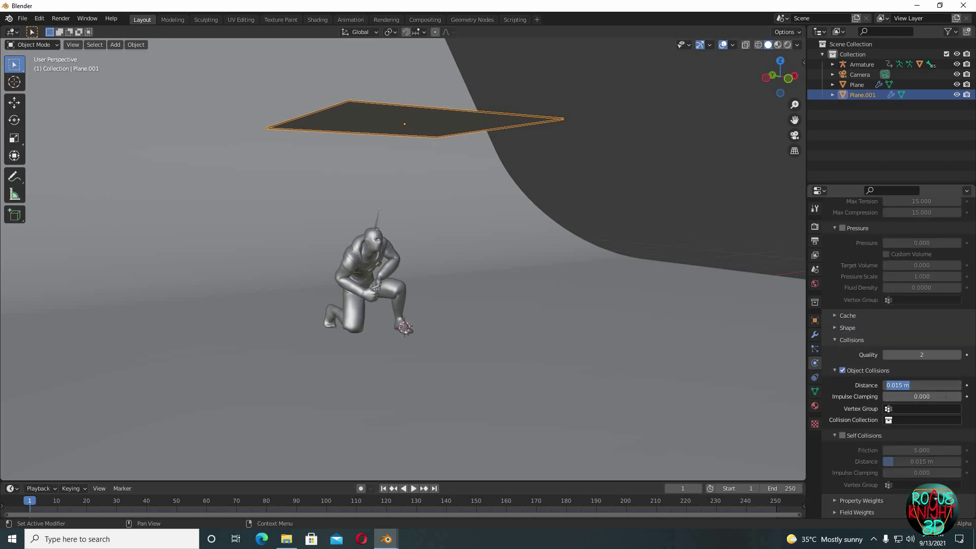
key("Return")
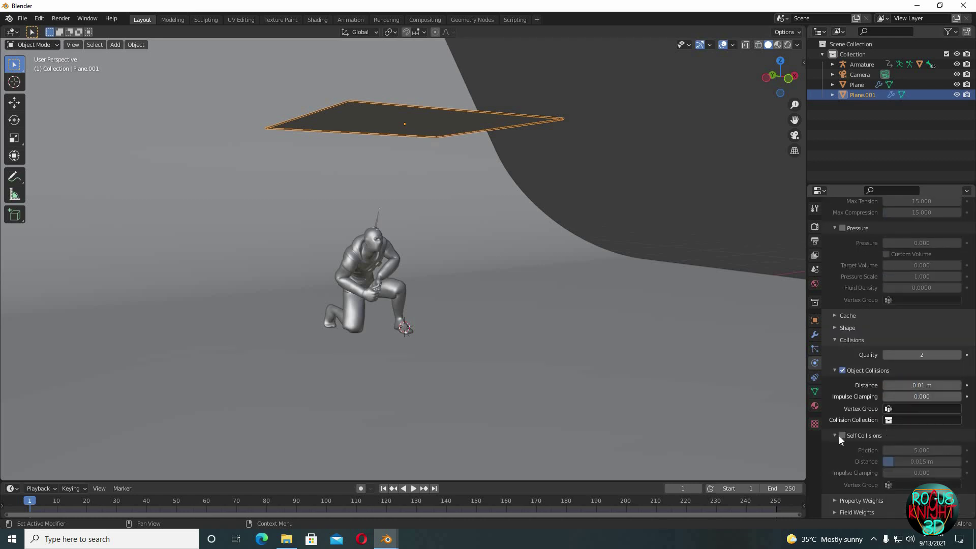
left_click(842, 436)
left_click(921, 461)
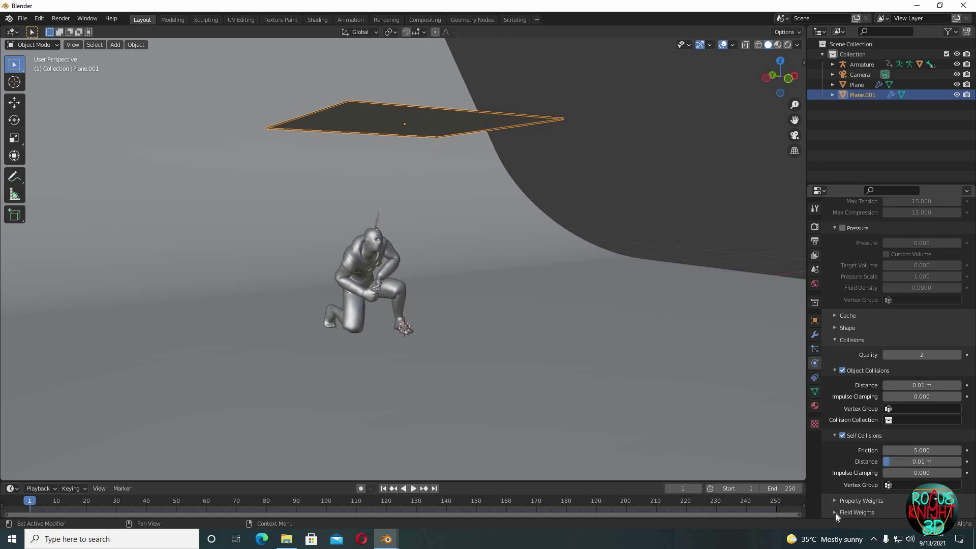
Set the cloth's gravity field weight to 1.5 and play to test it
scroll(851, 438, "down", 4)
left_click(909, 459)
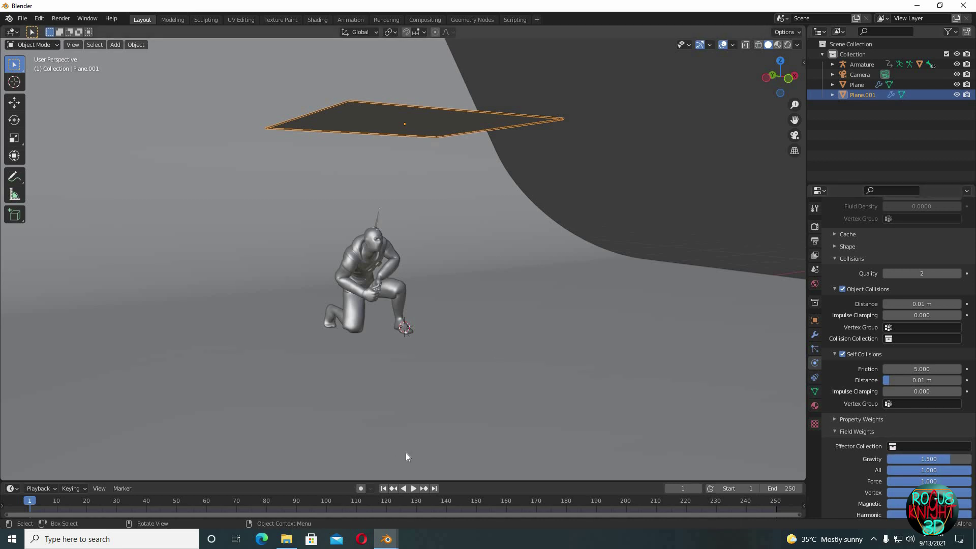
left_click(413, 488)
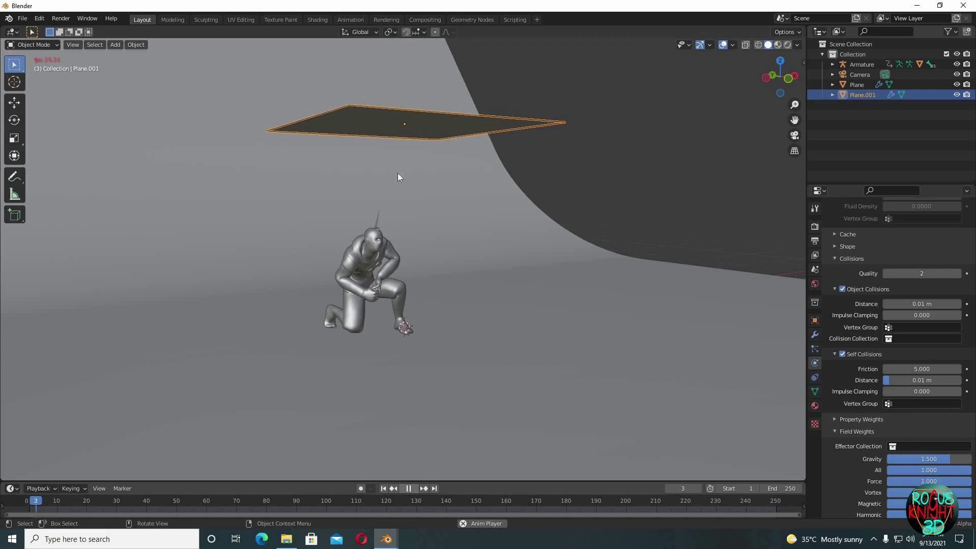
Set the cloth cache to run from frame 30 to 132 and the scene end frame to 132
left_click(408, 489)
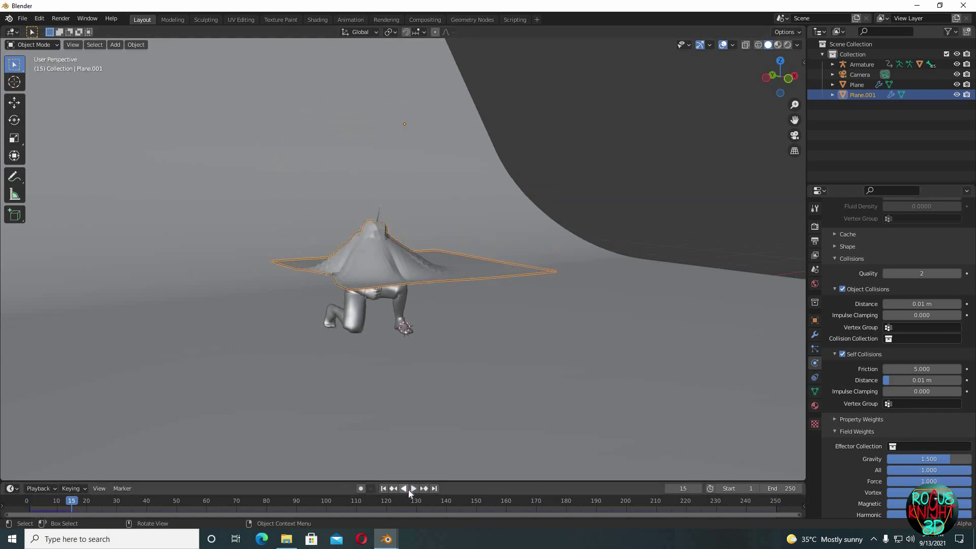
left_click(383, 488)
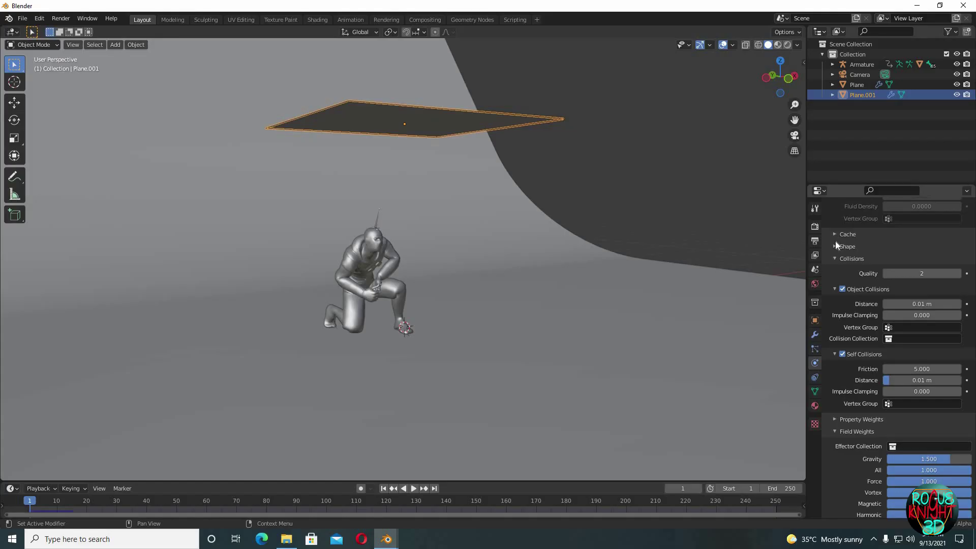
left_click(835, 236)
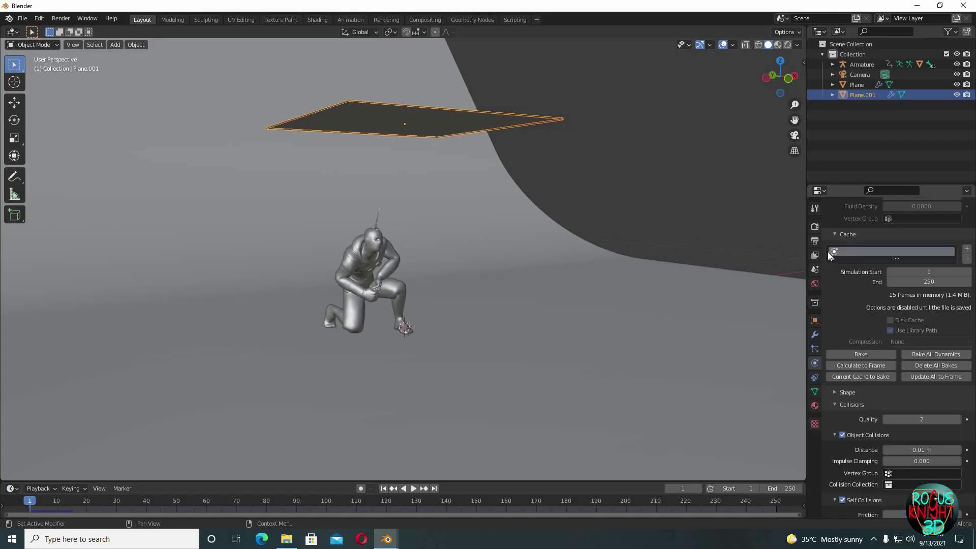
left_click(925, 272)
key("Tab")
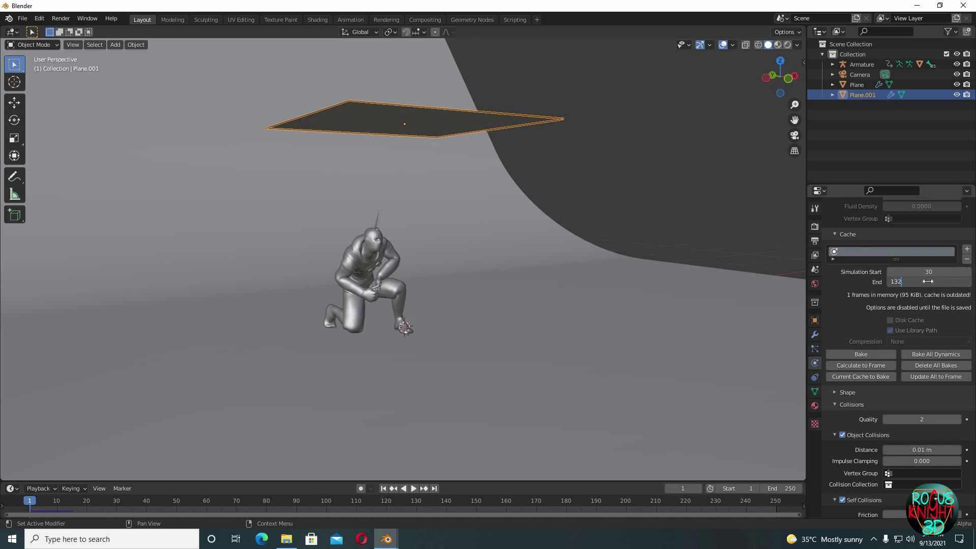
key("Return")
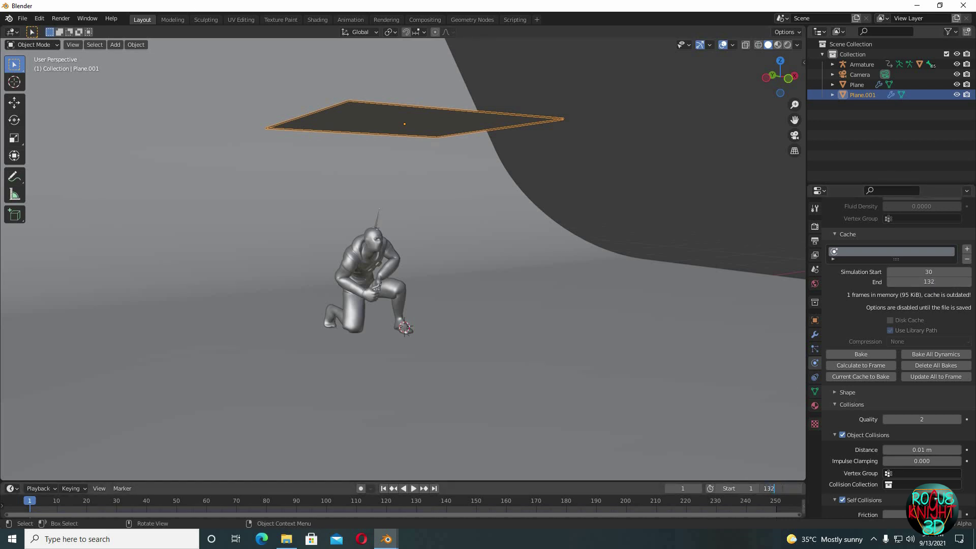
key("Return")
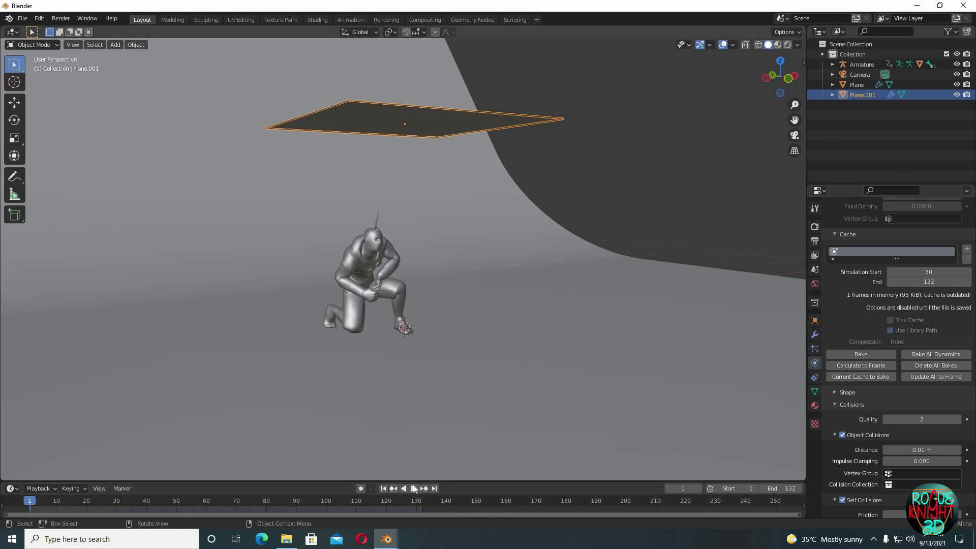
Preview the cloth drape, then set the cloth sheet to Shade Smooth
key("space")
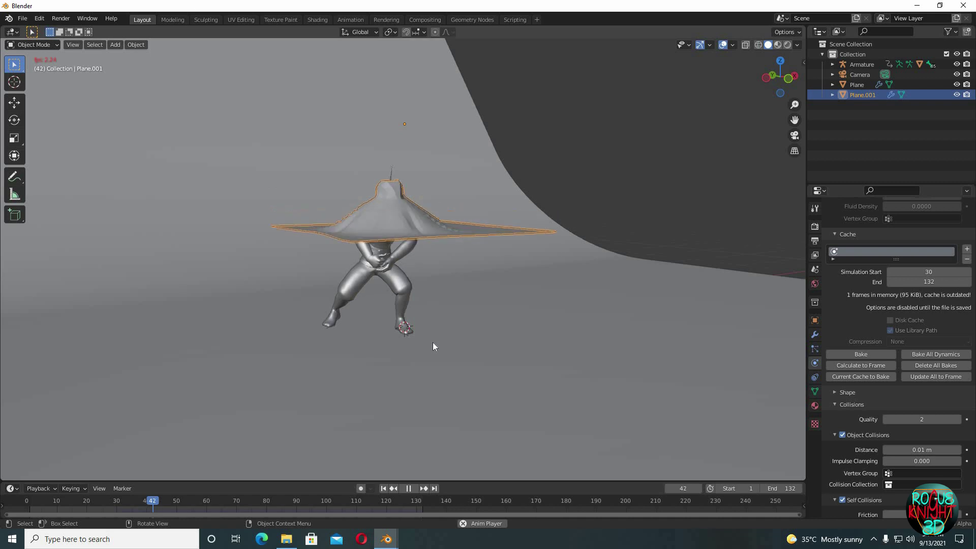
left_click(409, 488)
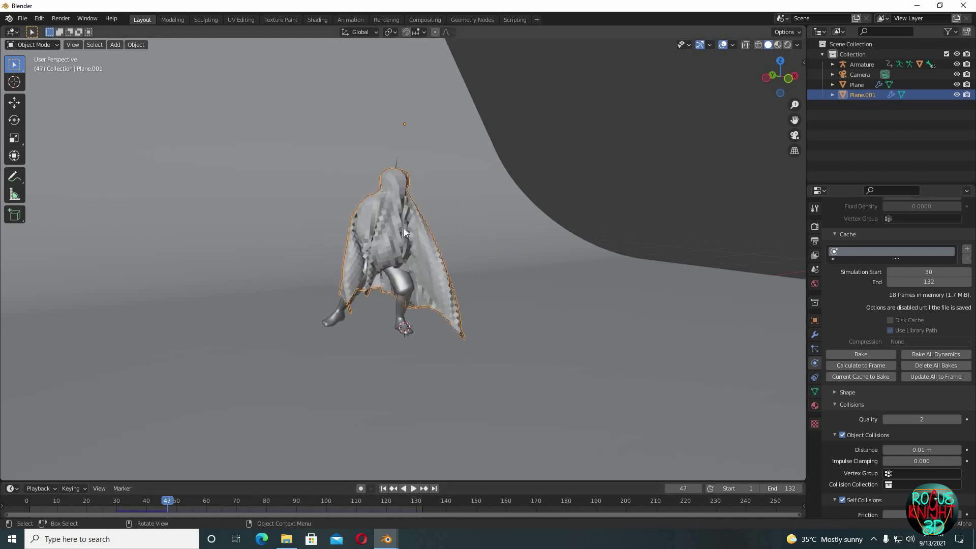
right_click(422, 250)
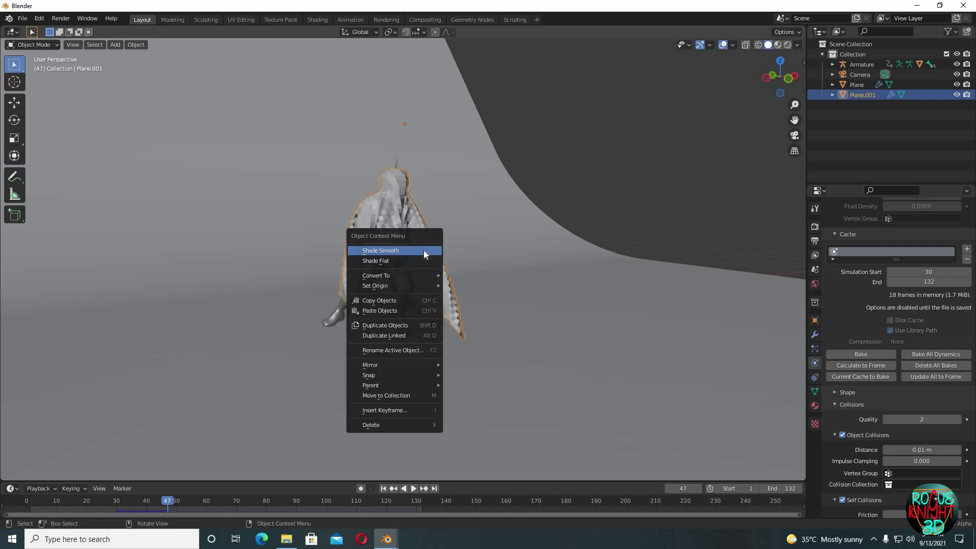
left_click(423, 250)
Replay the simulation and pause at frame 74 with 45 frames cached
left_click(412, 488)
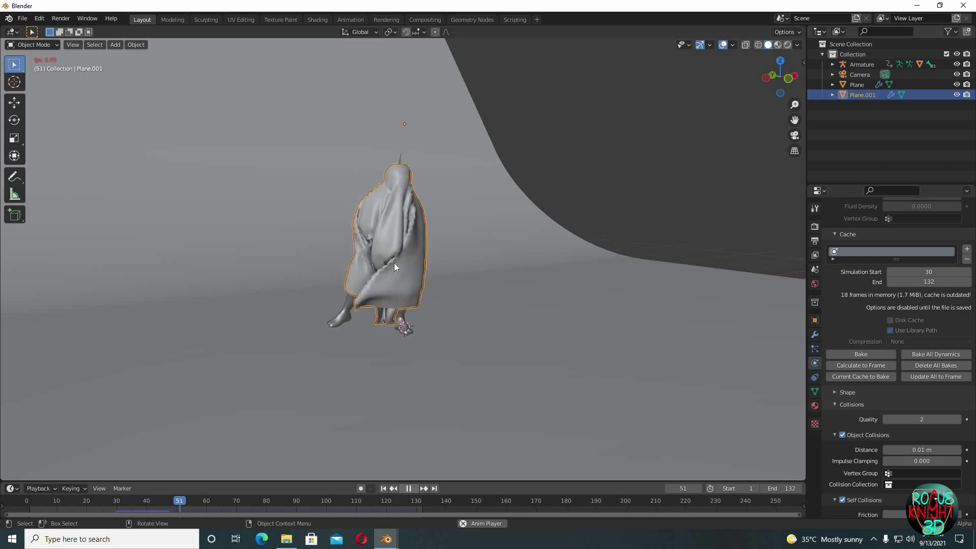
scroll(865, 405, "up", 8)
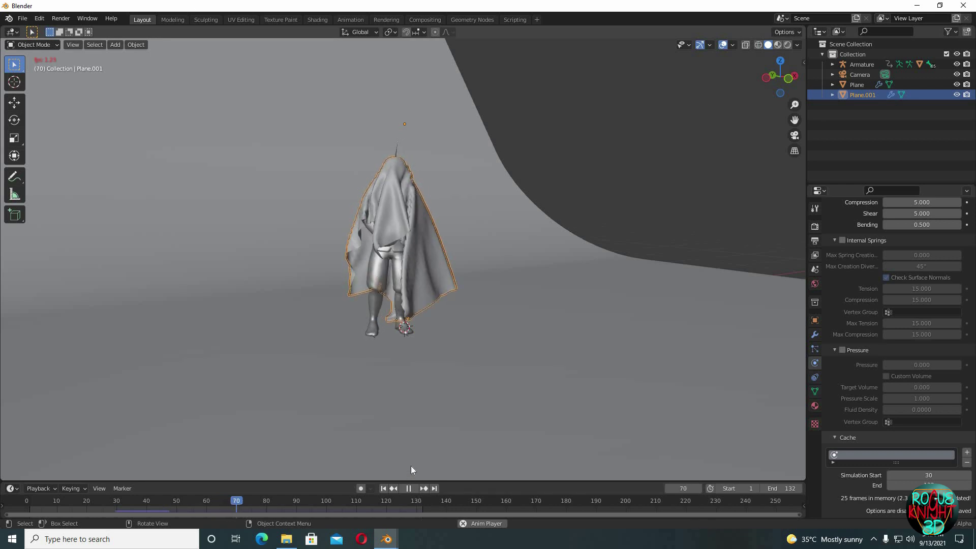
left_click(408, 489)
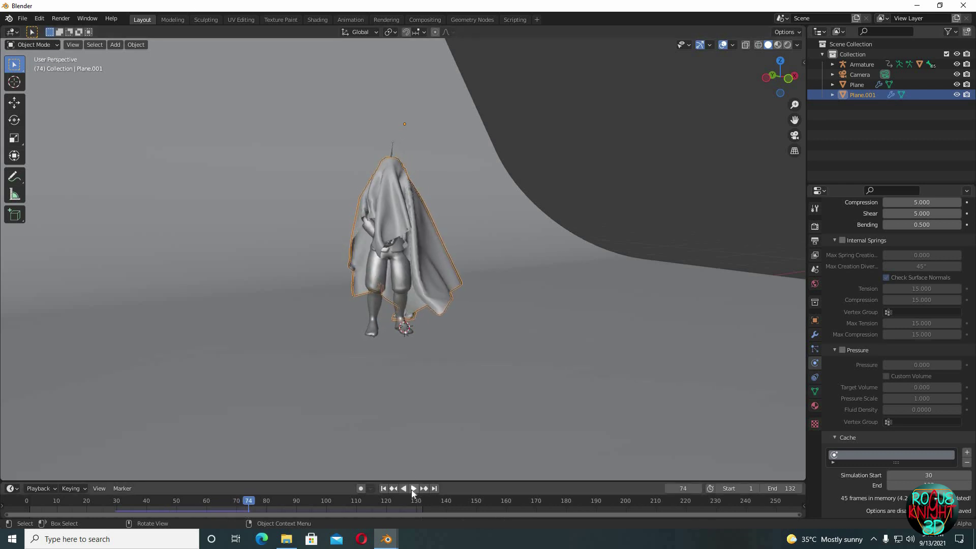
left_click(815, 335)
Add a Subdivision Surface modifier (viewport 1, render 2) to the cloth and play it back
left_click(865, 225)
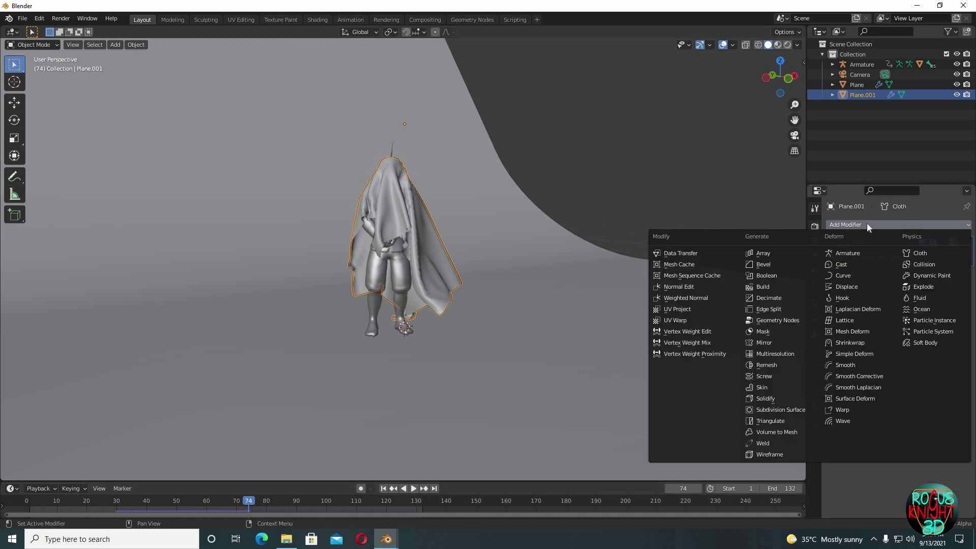
left_click(787, 406)
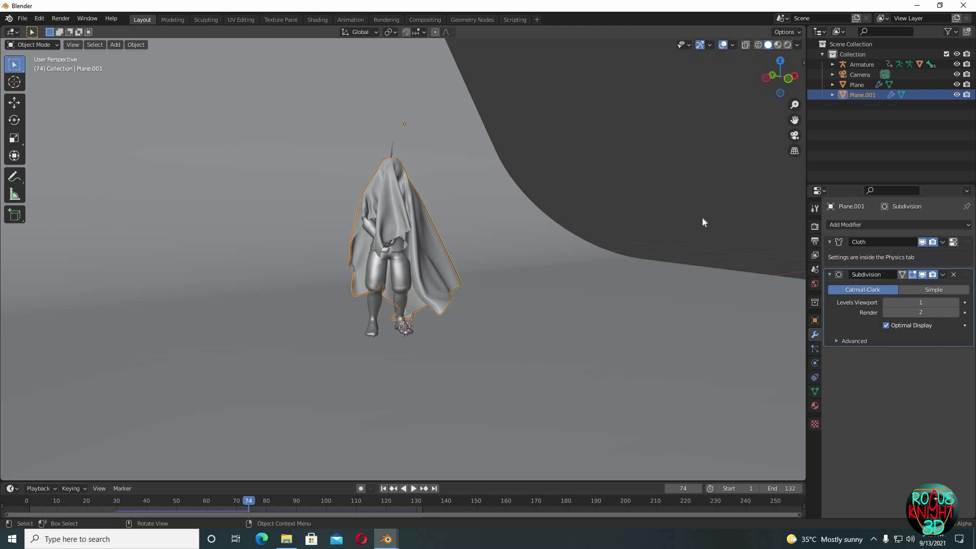
left_click(412, 489)
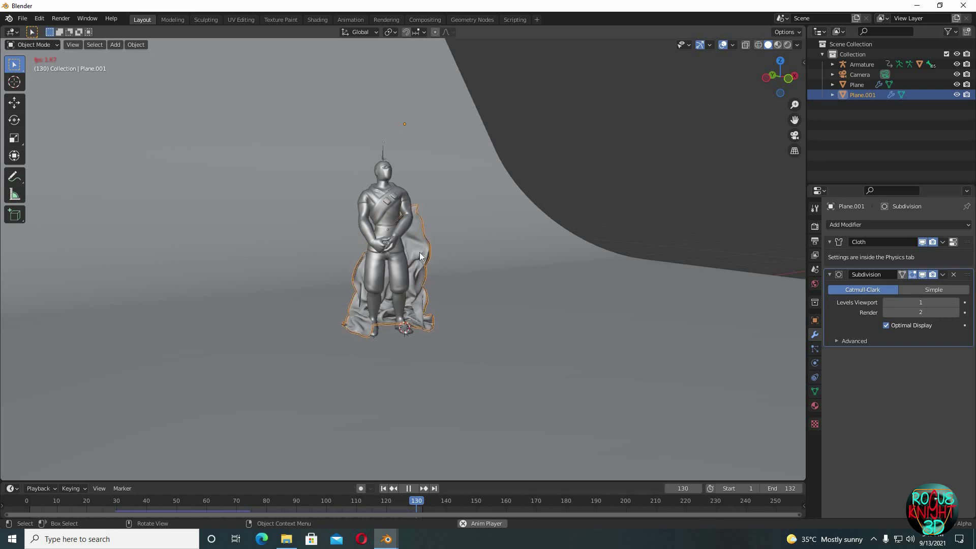
Rewind to the first frame and set the cloth's vertex mass to 2 kg
left_click(408, 488)
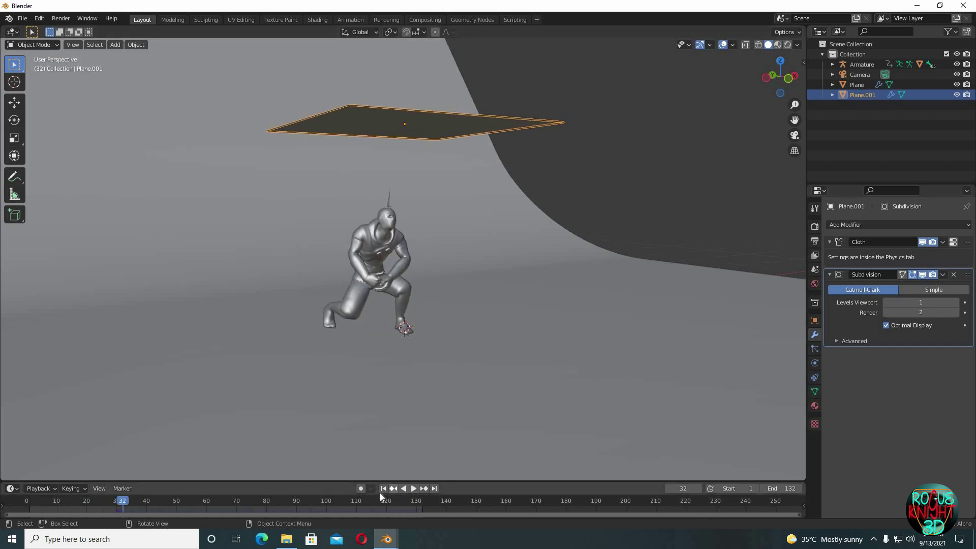
left_click(384, 489)
left_click(814, 362)
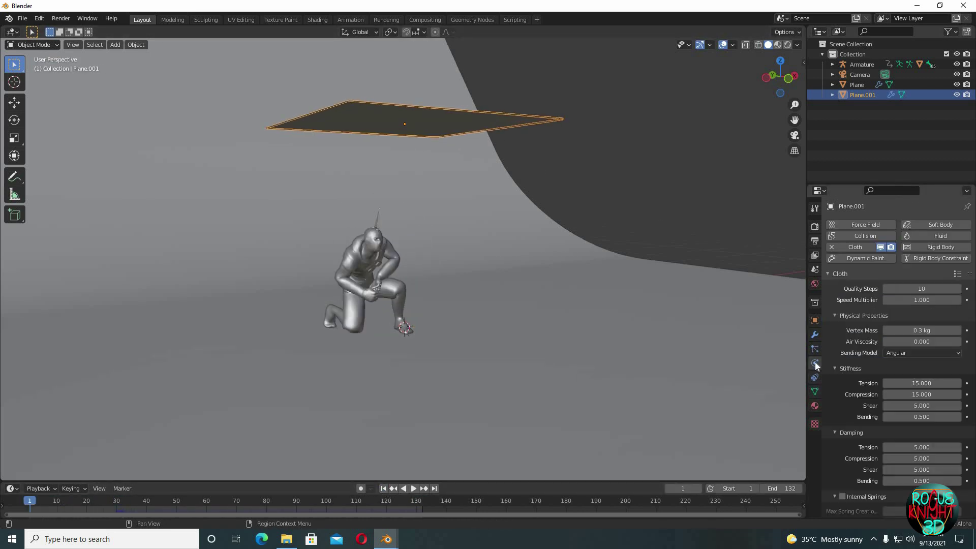
left_click(902, 331)
type("2")
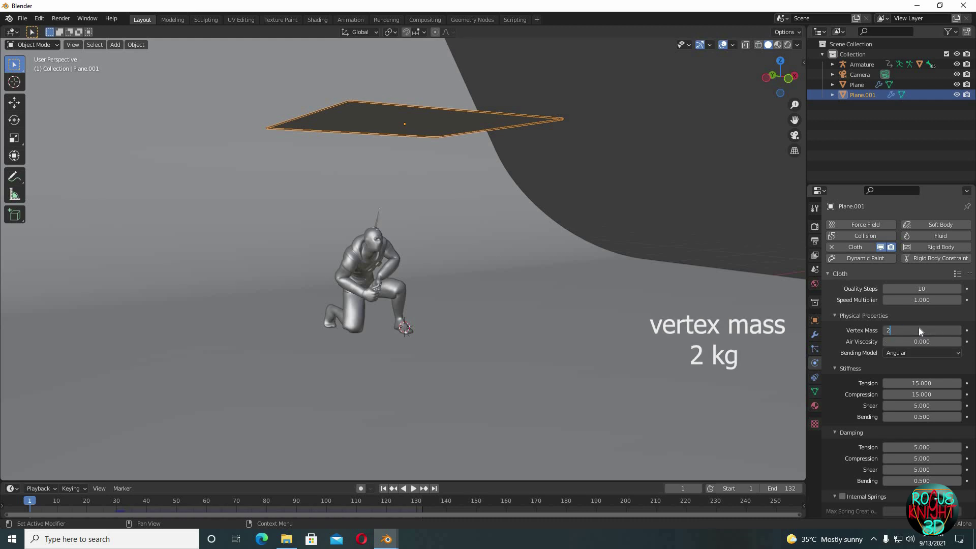
key("Return")
From top view, shift the cloth plane about 0.46 m sideways over the character
key("KP_7")
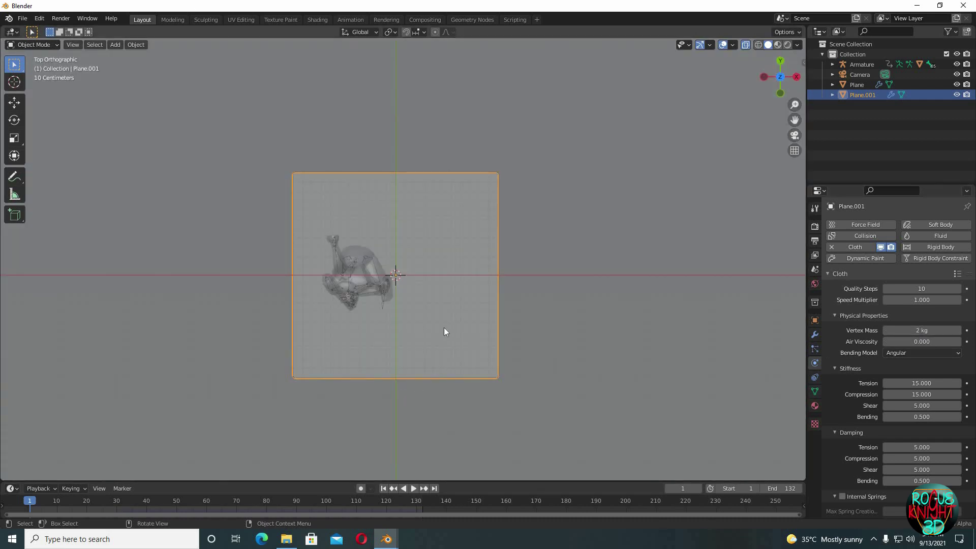
key("Tab")
key("Tab")
key("g")
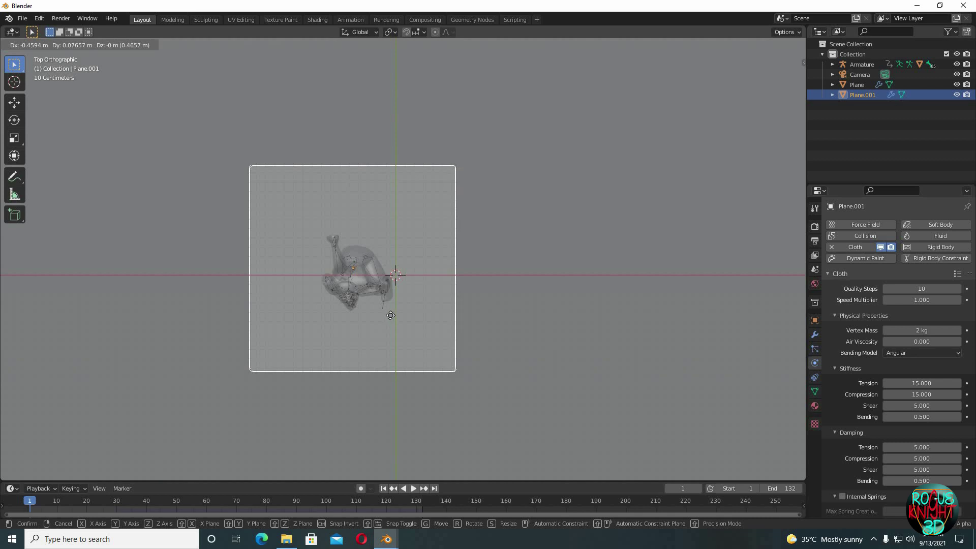
Confirm the cloth plane's position and scrub between frames 0 and 31 to check the drape
left_click(389, 328)
scroll(389, 328, "up", 3)
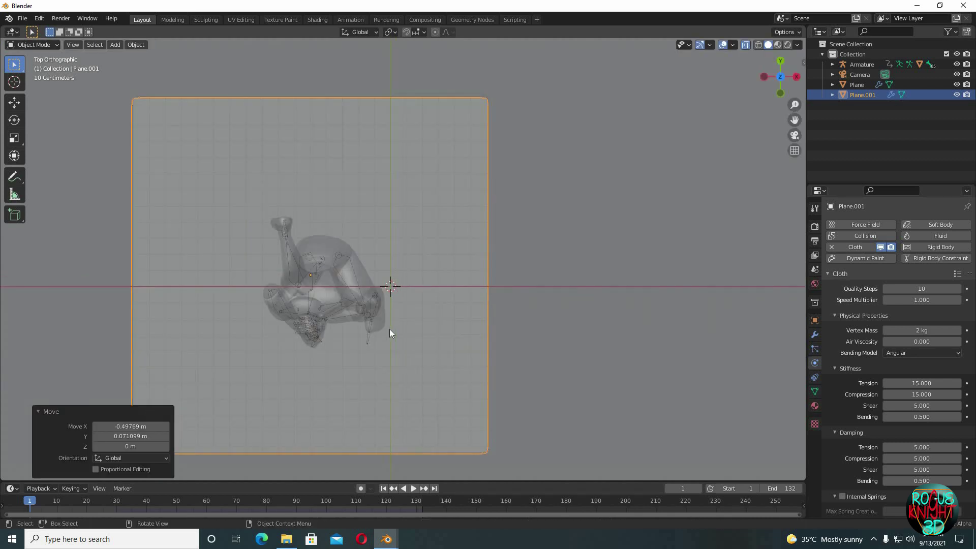
left_click(118, 502)
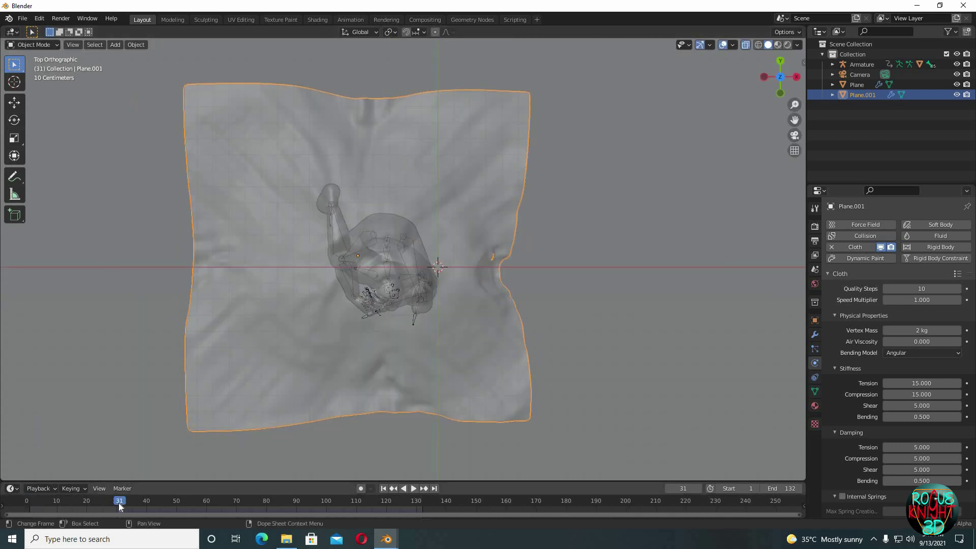
scroll(356, 381, "up", 3)
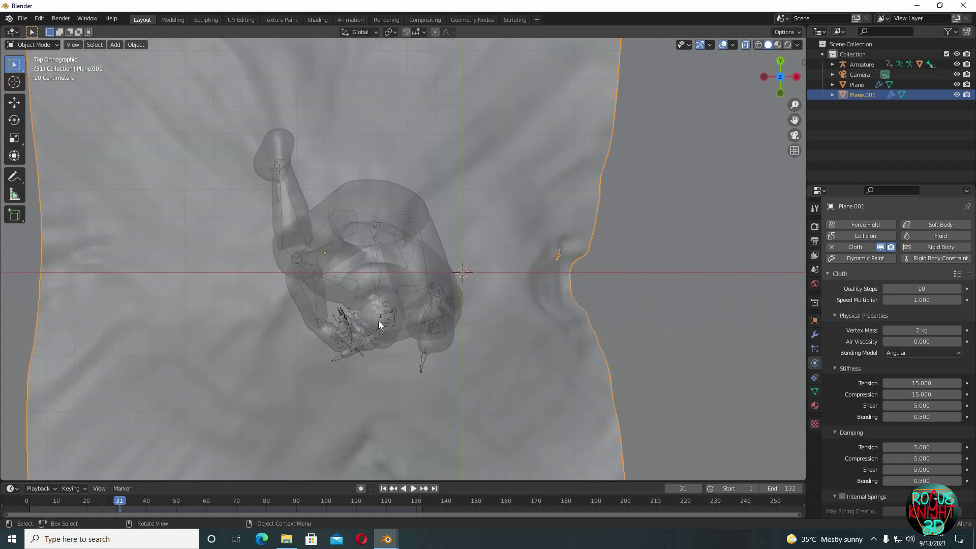
left_click(29, 502)
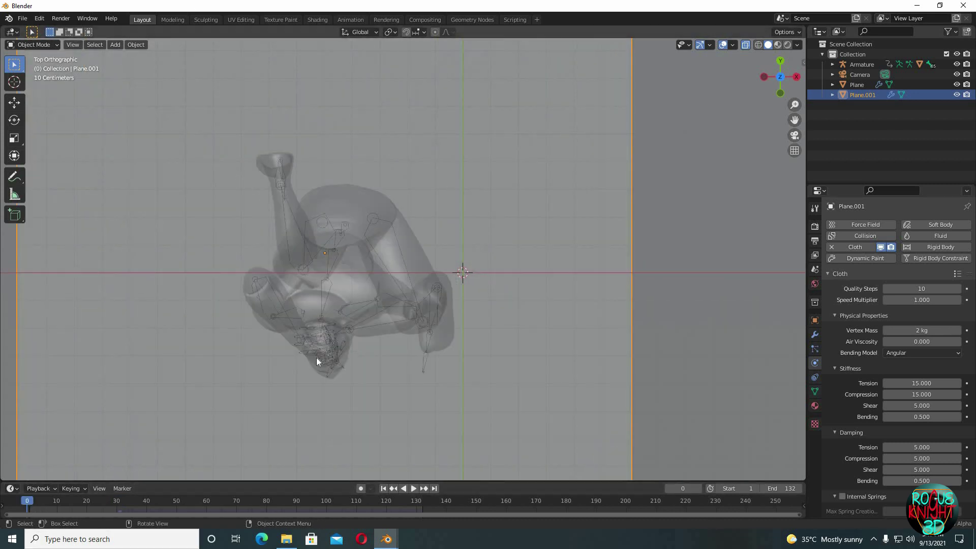
left_click(117, 502)
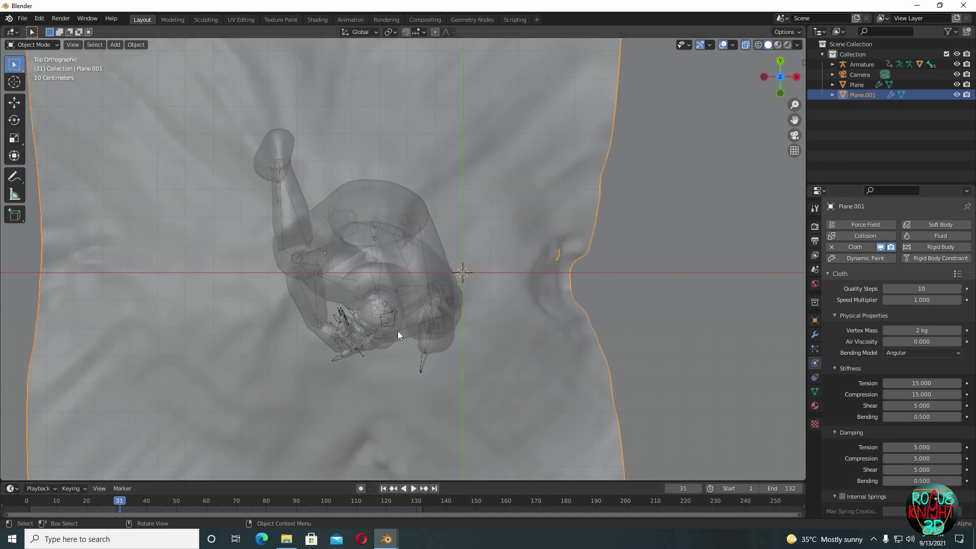
Select the cloth plane instead of the floor plane and enter its Edit Mode
left_click(404, 367)
key("Tab")
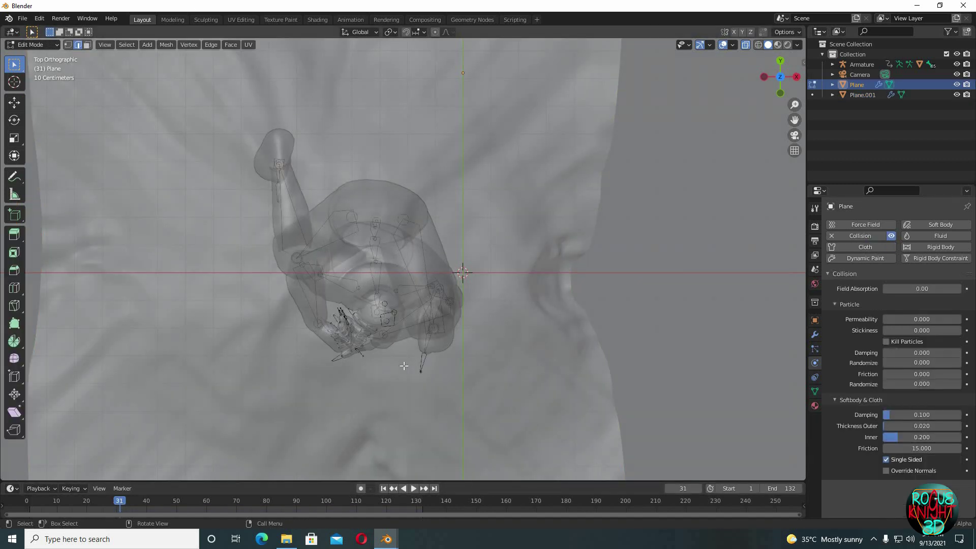
key("Tab")
left_click(395, 378)
key("Tab")
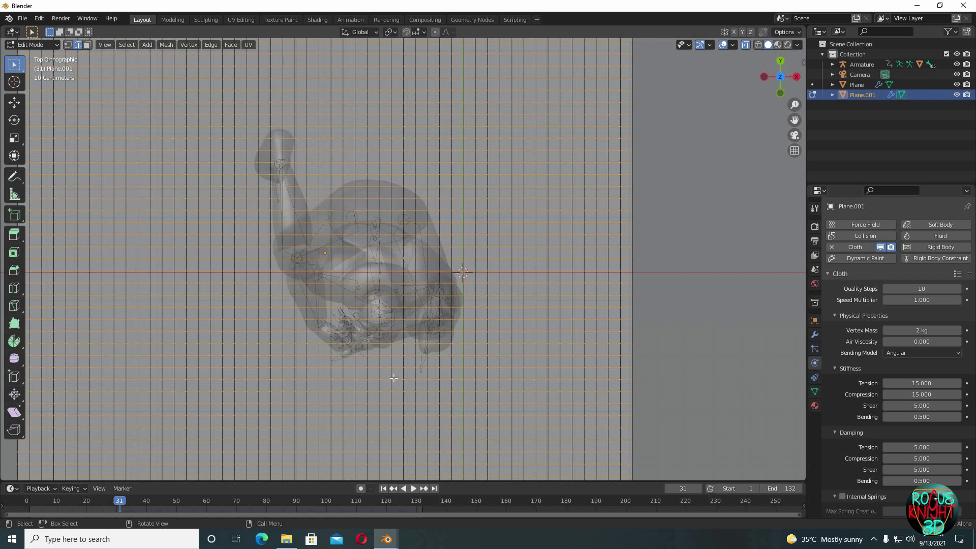
scroll(378, 330, "up", 1)
Delete four adjacent central faces to cut a hole in the cloth, then return to Object Mode
key("alt+a")
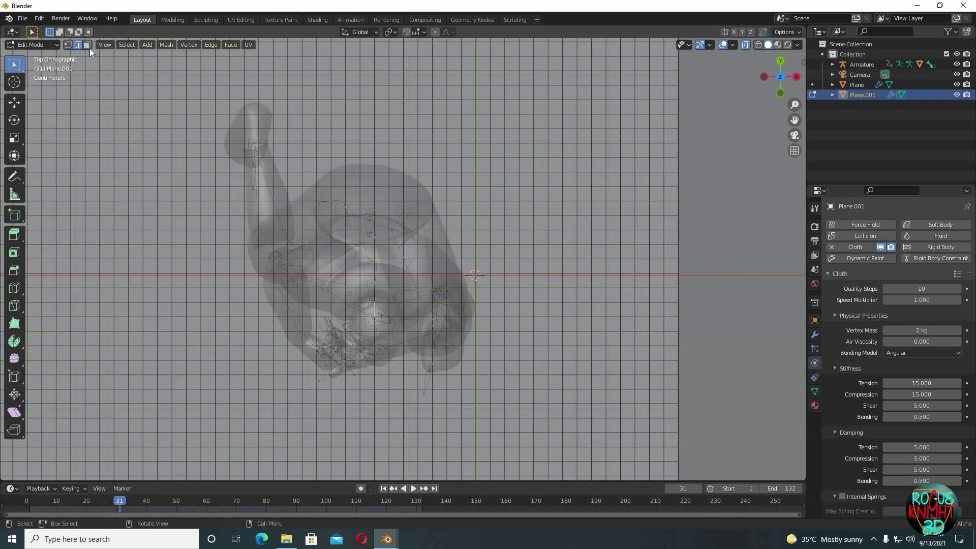
left_click(380, 310)
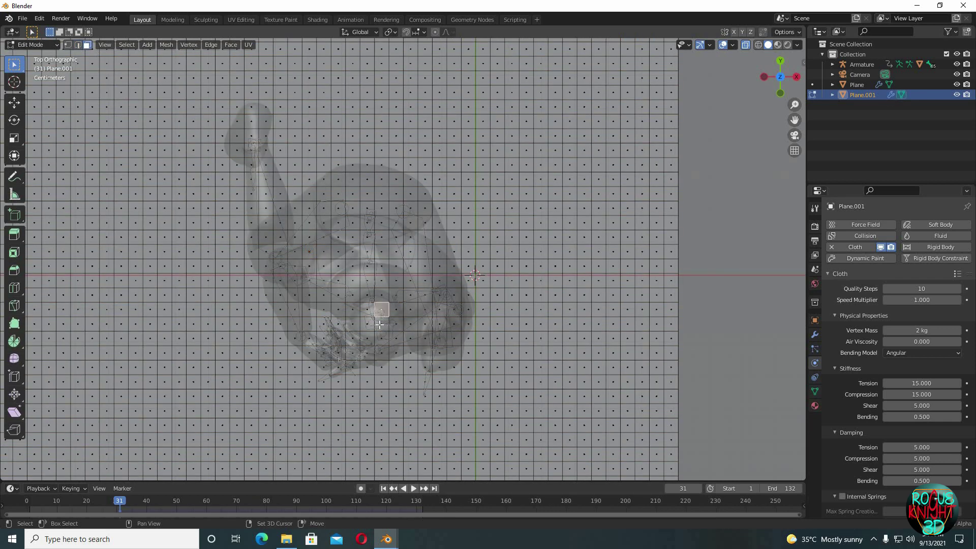
left_click(381, 324, "shift")
left_click(397, 324, "shift")
left_click(397, 312, "shift")
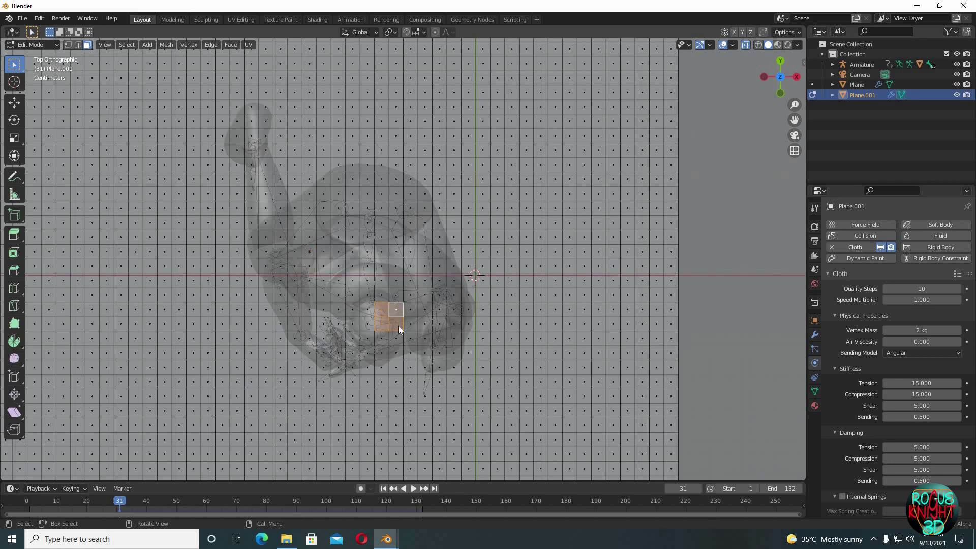
key("x")
left_click(379, 351)
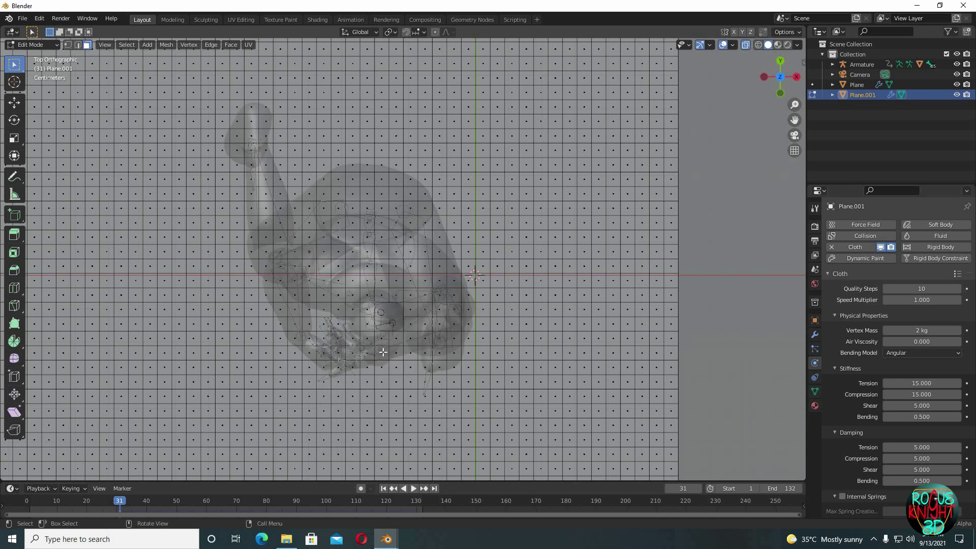
key("Tab")
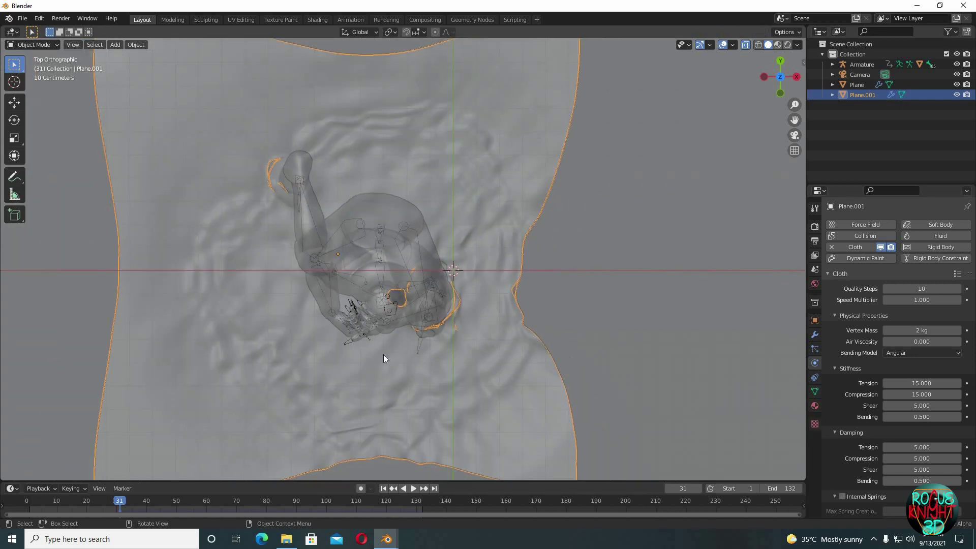
Play the animation from the first frame to watch the cloth fall, then stop and rewind
mouse_move(383, 355)
middle_mouse_down()
mouse_move(395, 312)
mouse_move(386, 373)
middle_mouse_up()
key("shift+Left")
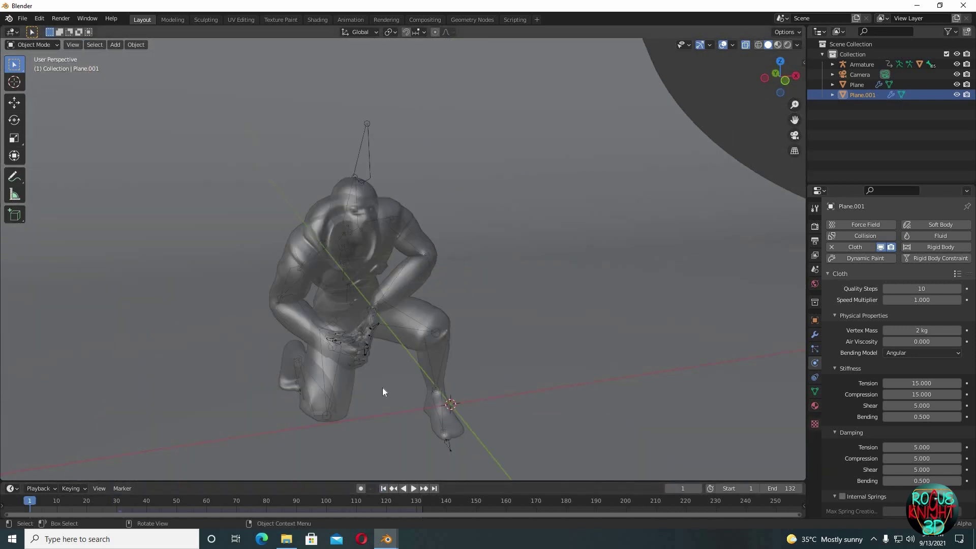
middle_click_drag(736, 63, 493, 226)
key("space")
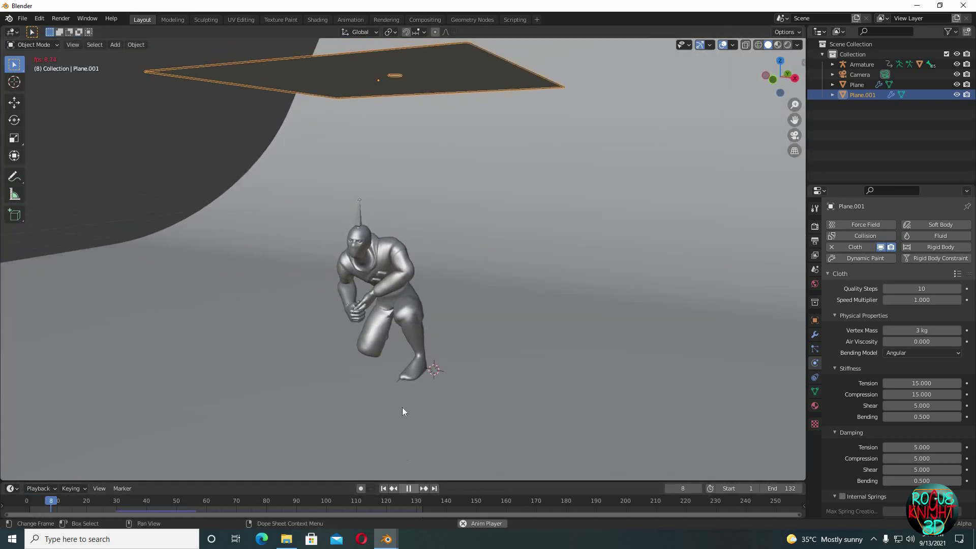
middle_click_drag(401, 407, 422, 405)
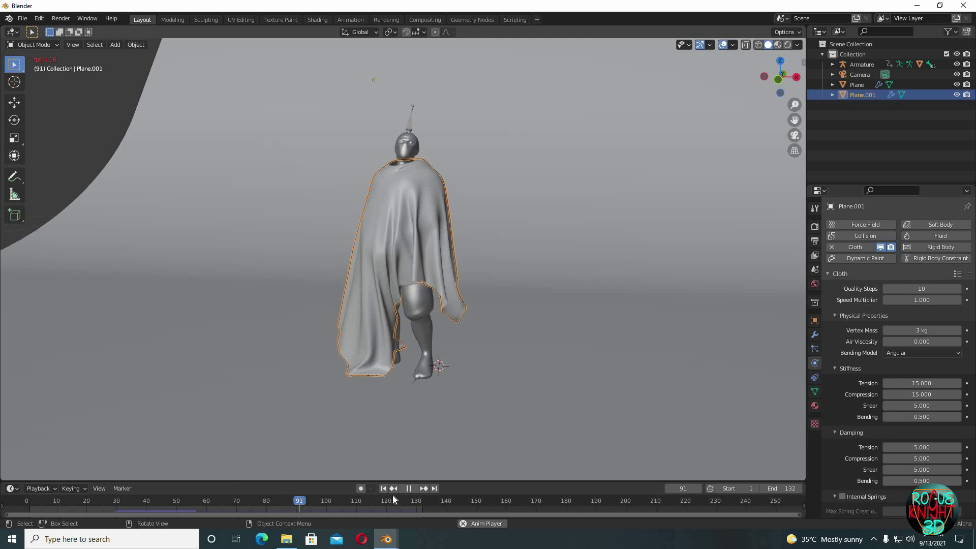
left_click(409, 488)
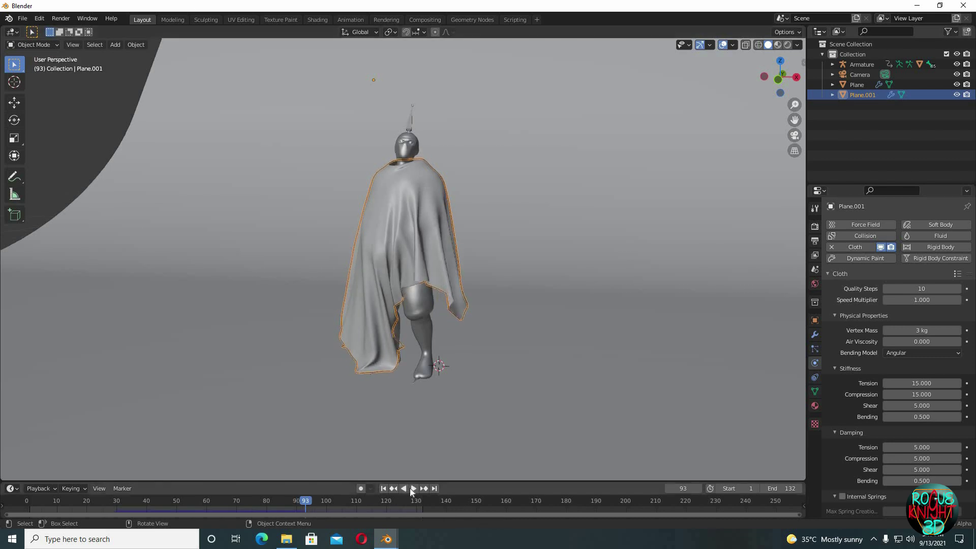
left_click(384, 488)
Switch to top view with X-ray on to see the character beneath the cloth at frame 0
middle_click_drag(638, 437, 451, 263)
key("KP_7")
scroll(442, 264, "up", 3)
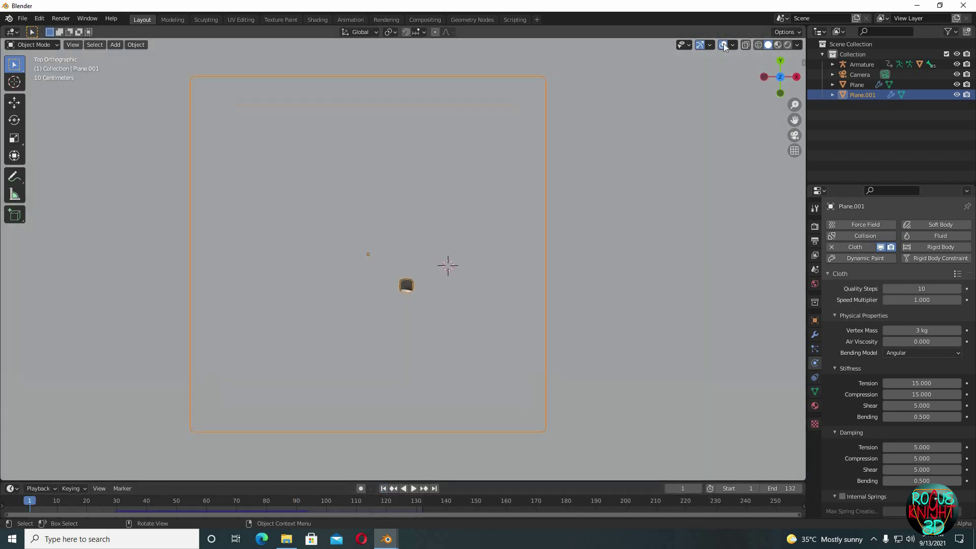
key("alt+z")
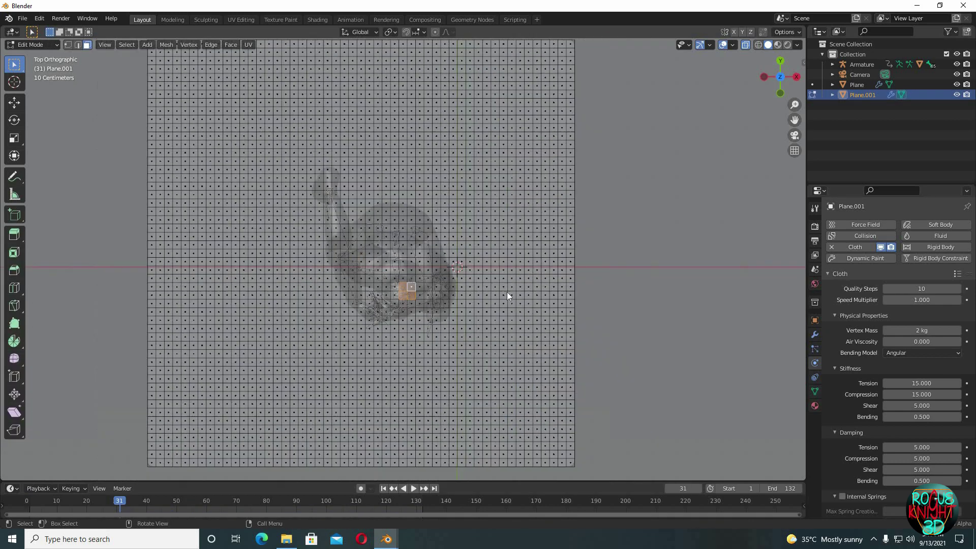
key("Tab")
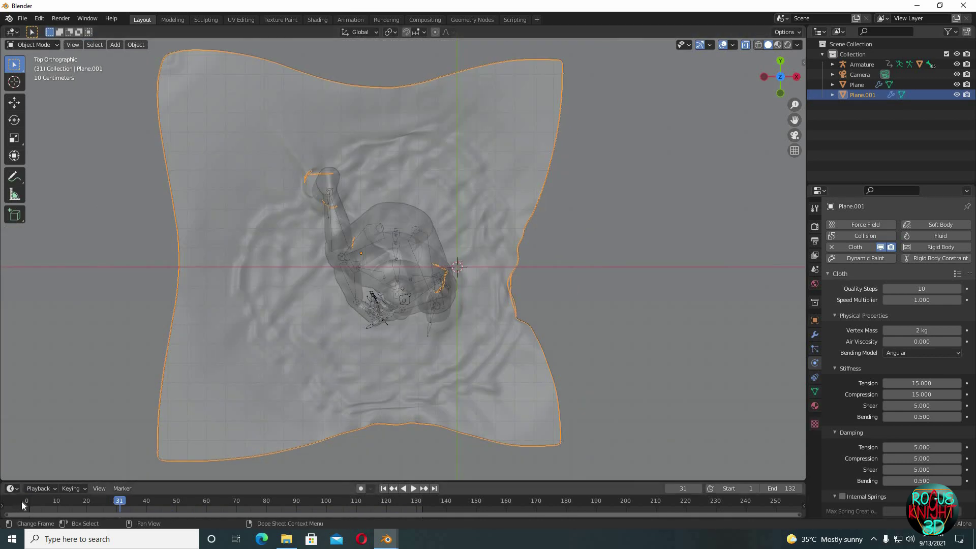
left_click(22, 501)
key("Tab")
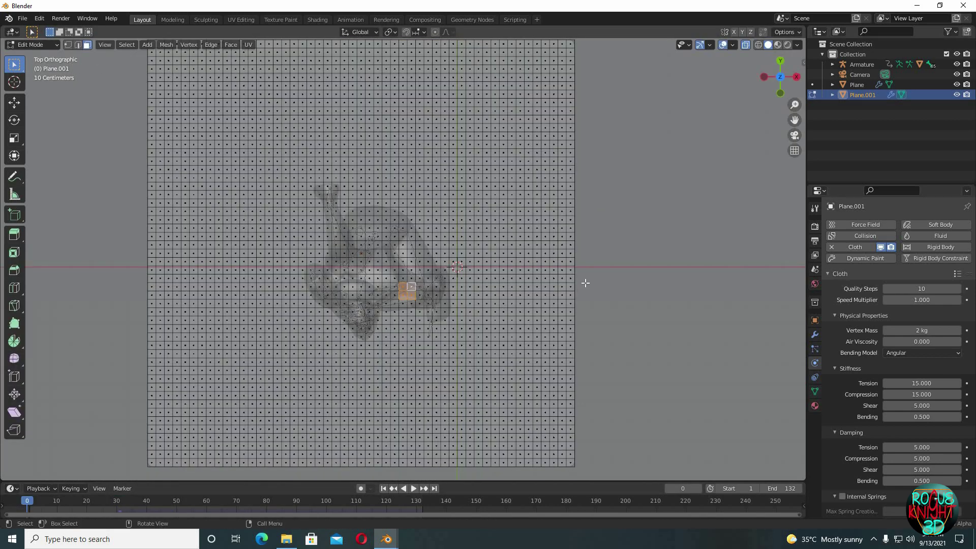
Select all cloth vertices and shift the mesh slightly to the right
key("a")
key("g")
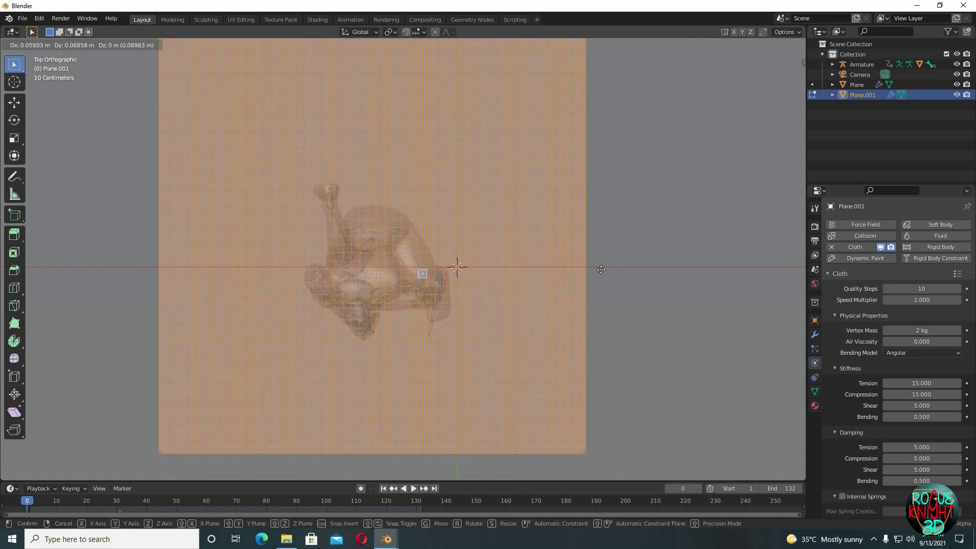
left_click(609, 269)
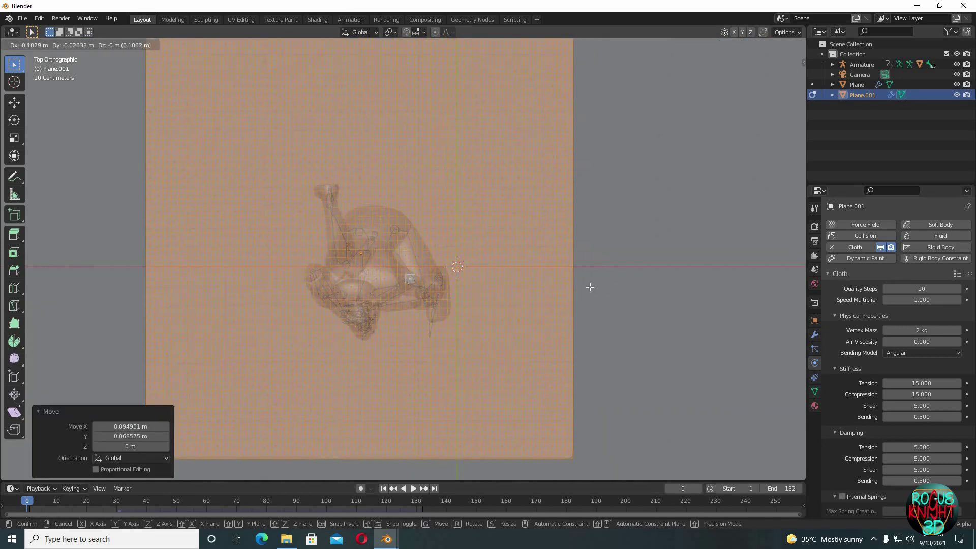
key("Tab")
scroll(599, 288, "down", 1)
key("Tab")
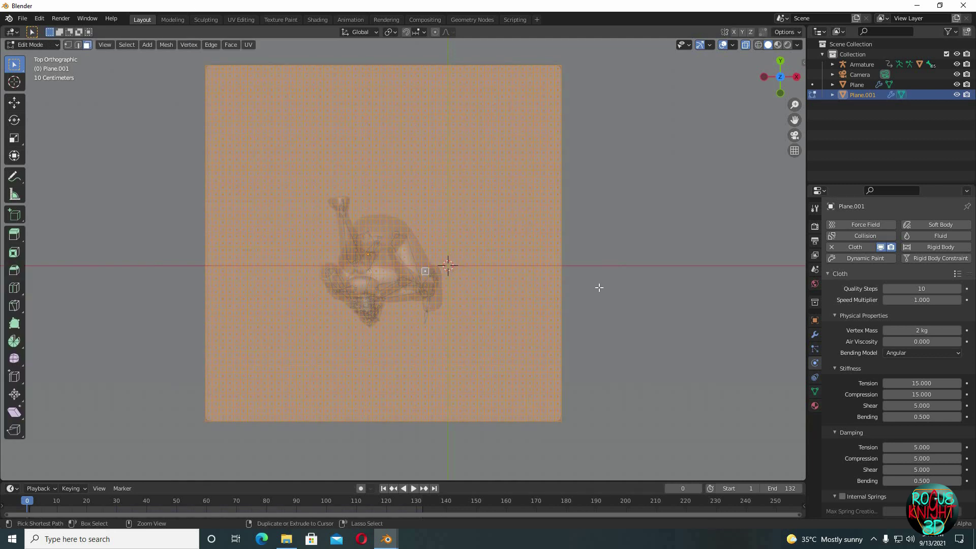
key("Tab")
Move the cloth sheet object centred over the character and set the frame to 30
key("g")
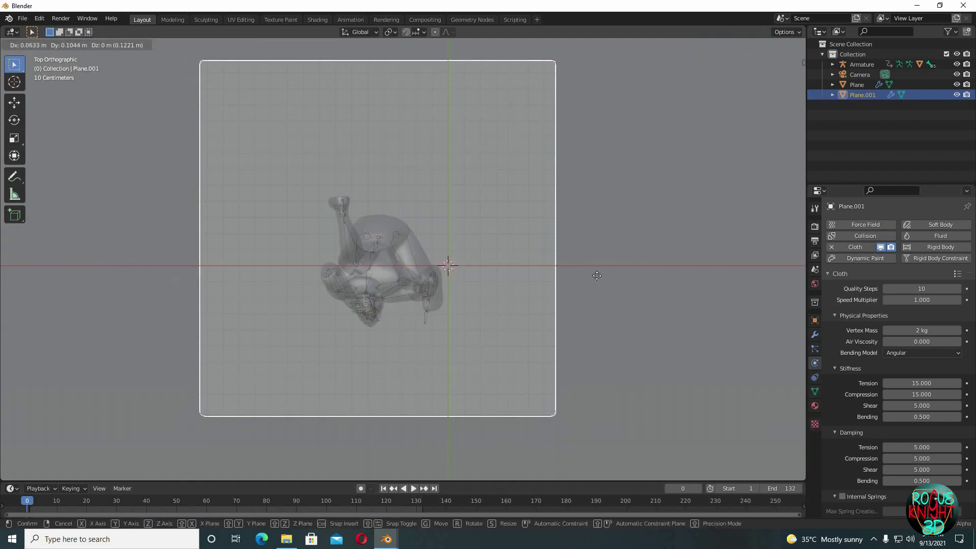
left_click(601, 279)
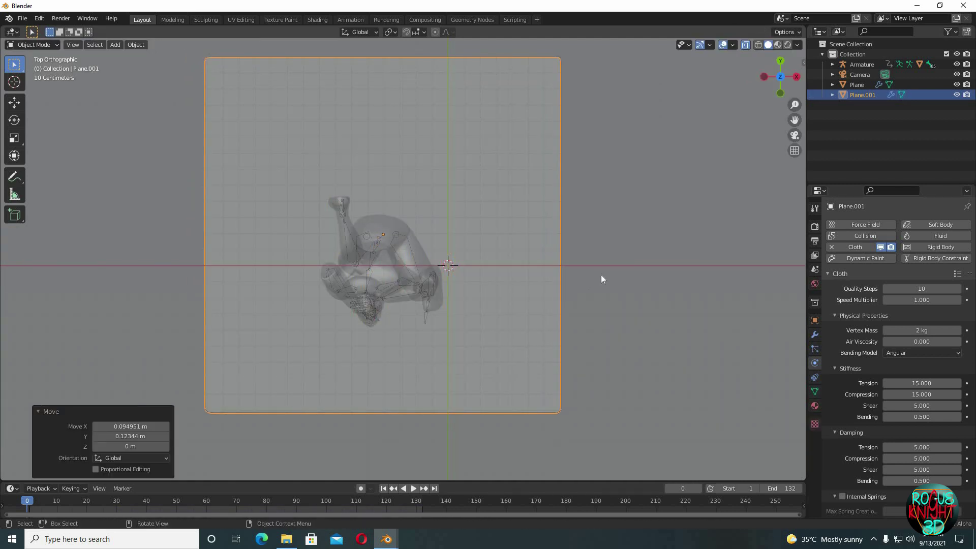
key("Tab")
scroll(402, 260, "up", 3)
left_click(117, 503)
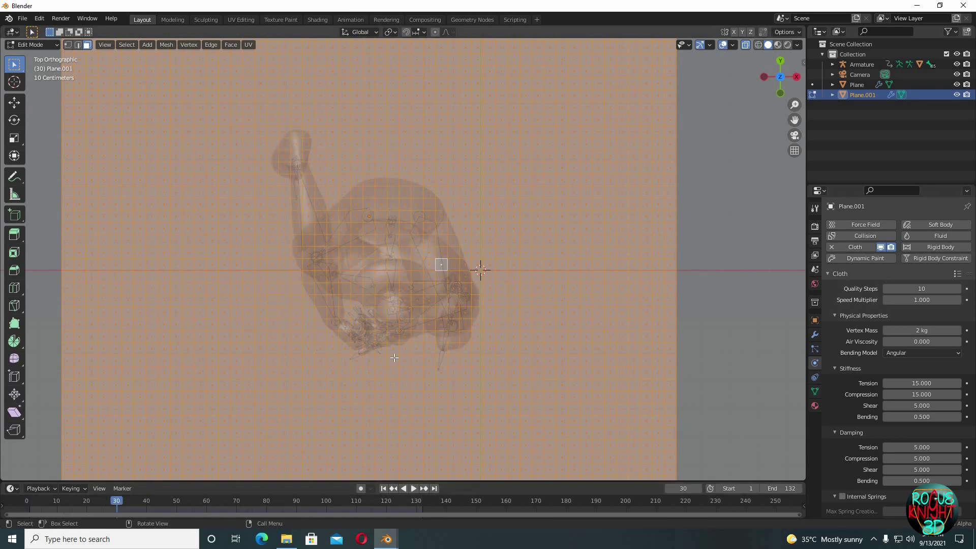
key("Tab")
left_click(397, 303)
right_click(396, 307)
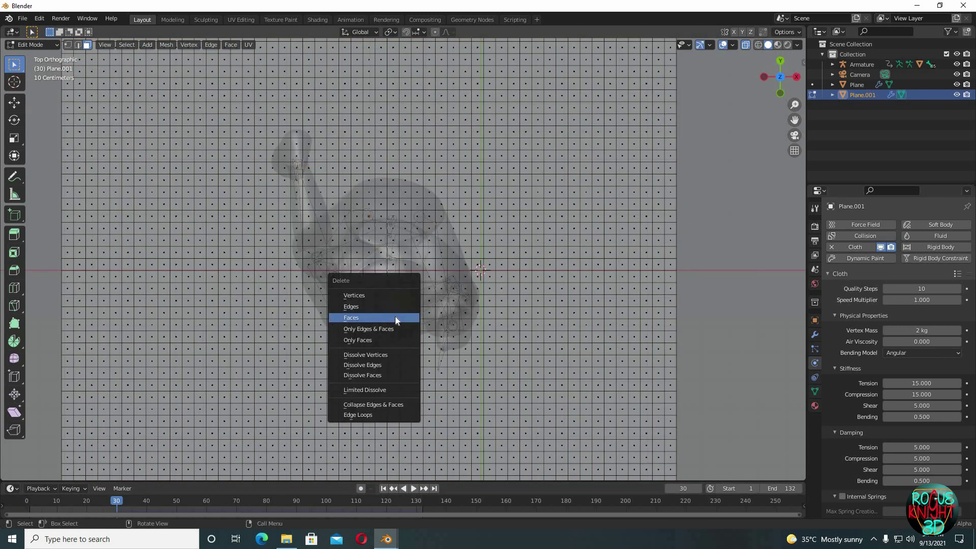
middle_click_drag(492, 325, 504, 309)
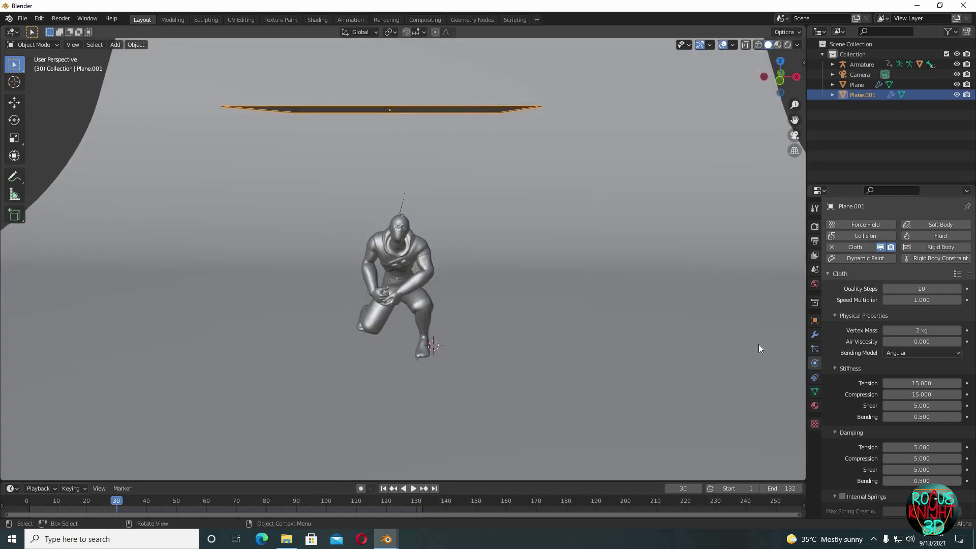
Bake the cloth in the Physics Cache panel, then replay it from frame 1 and stop playback
scroll(840, 377, "down", 15)
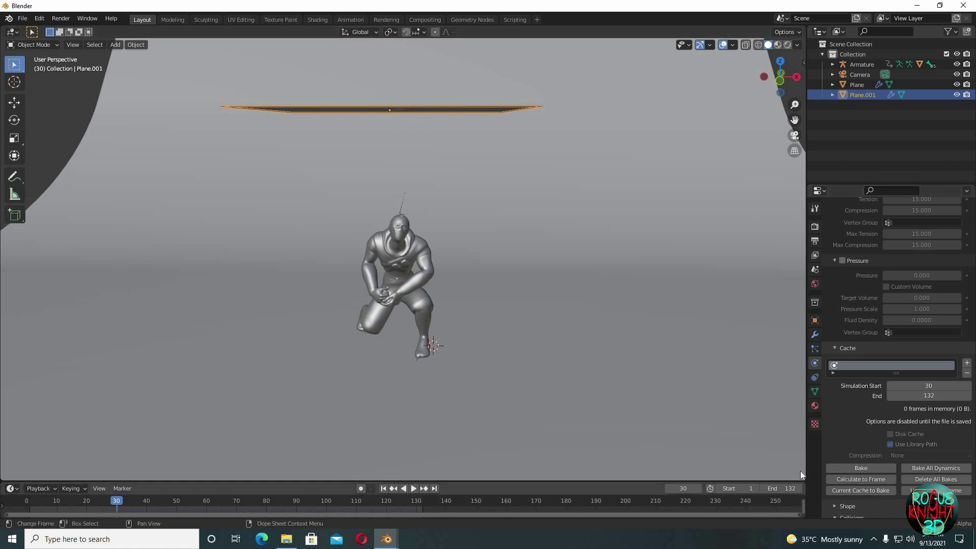
left_click(861, 468)
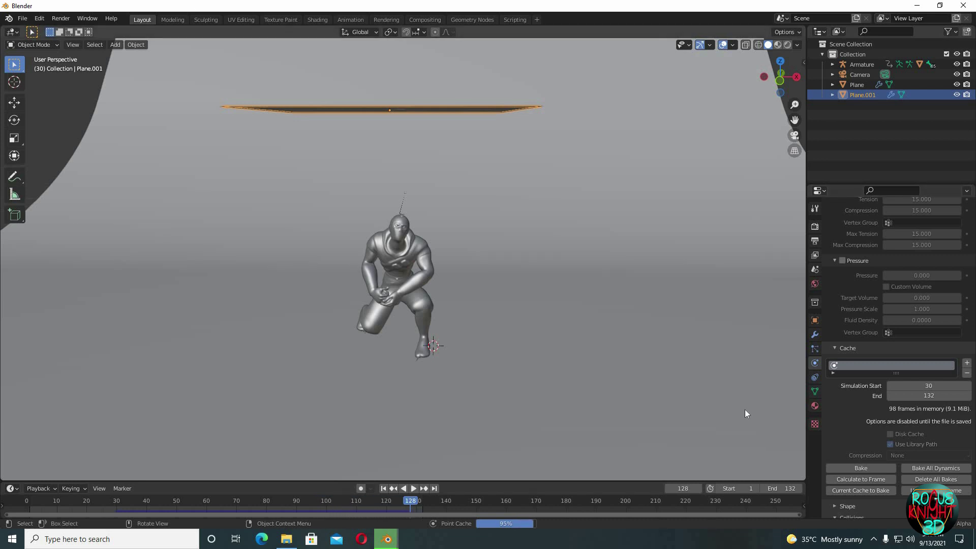
left_click(384, 489)
left_click(413, 488)
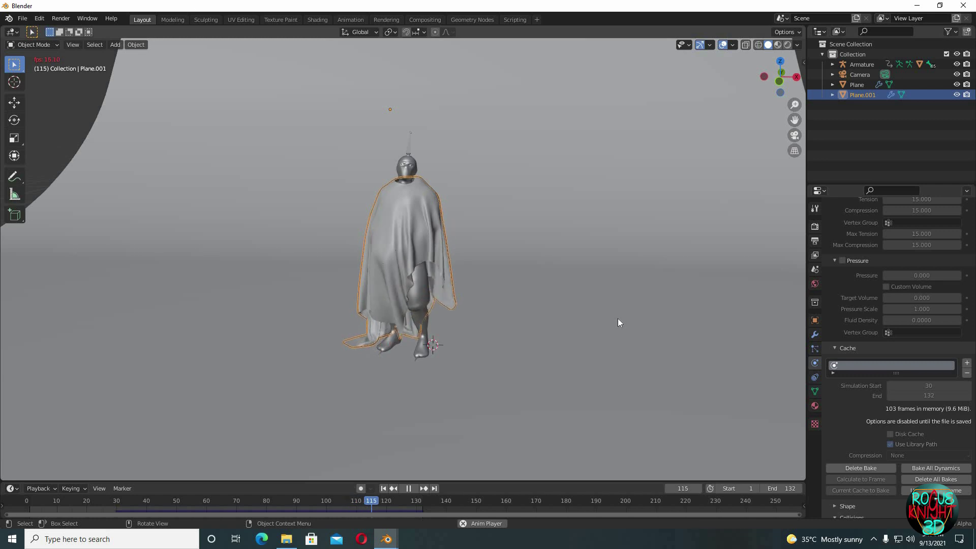
left_click(410, 488)
left_click(382, 488)
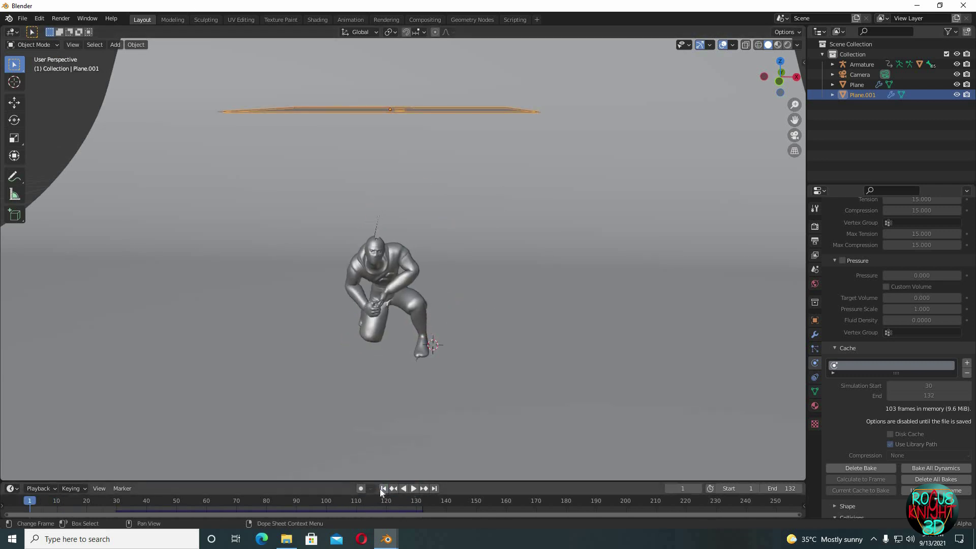
left_click(550, 212)
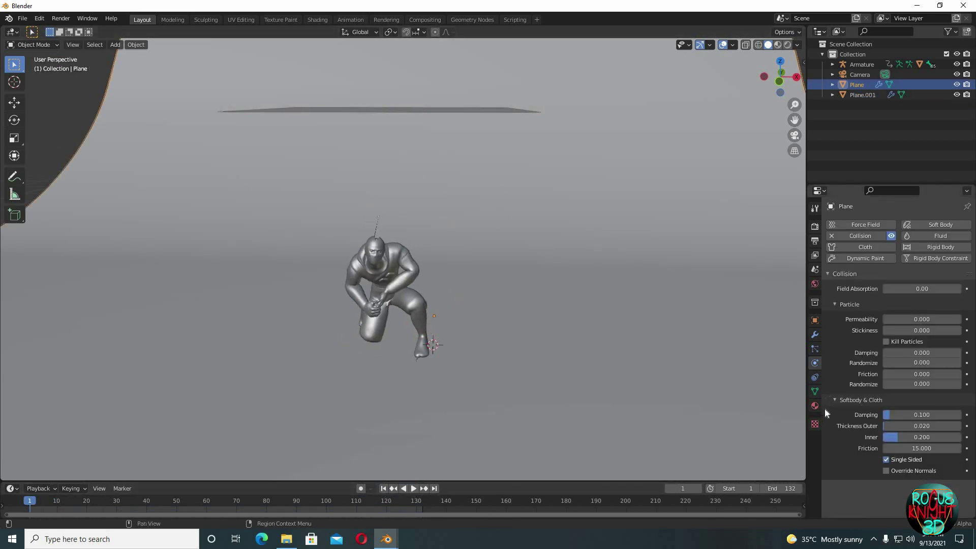
left_click(778, 45)
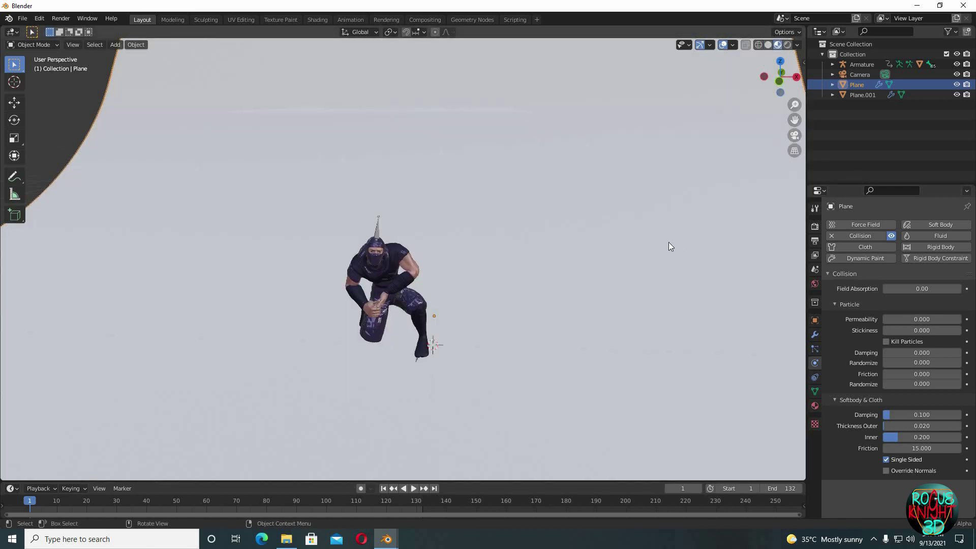
left_click(815, 405)
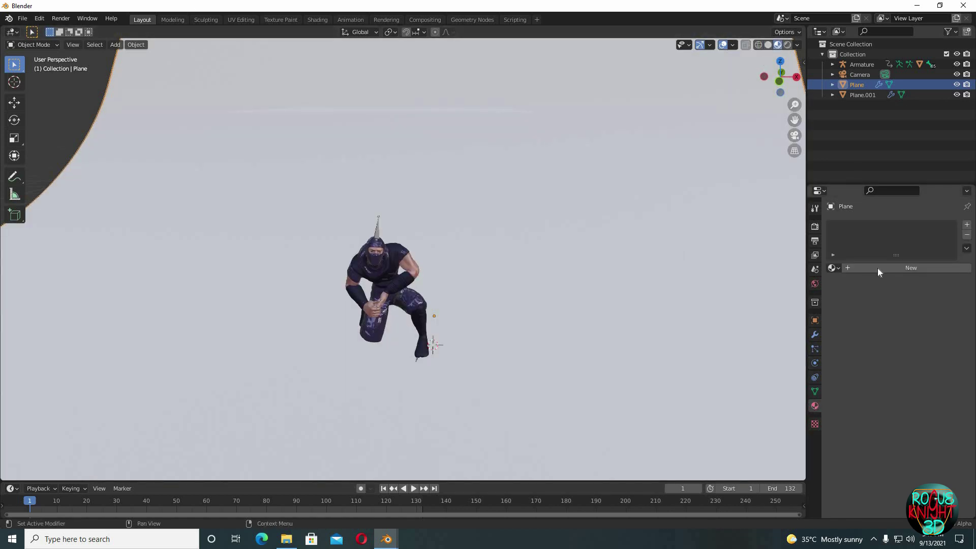
left_click(877, 268)
left_click(918, 373)
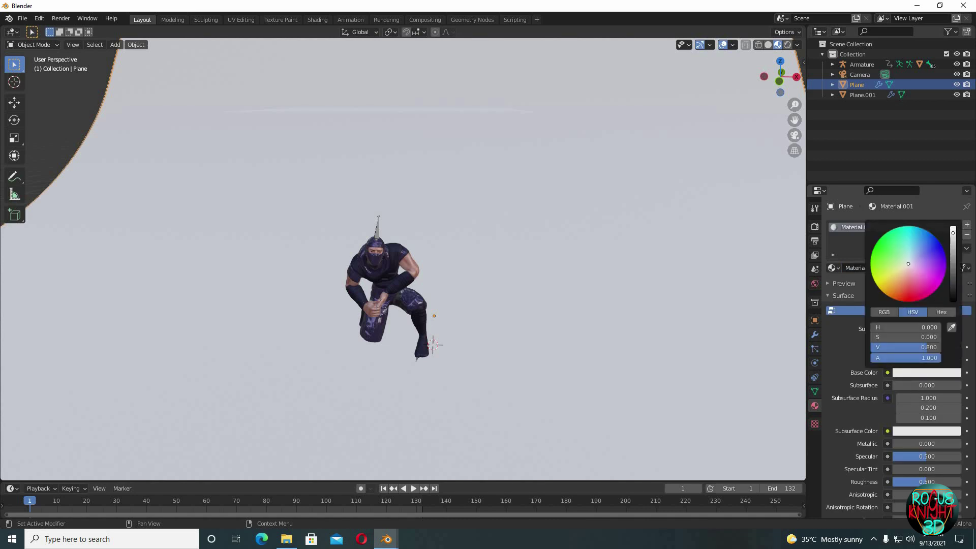
left_click_drag(952, 237, 952, 279)
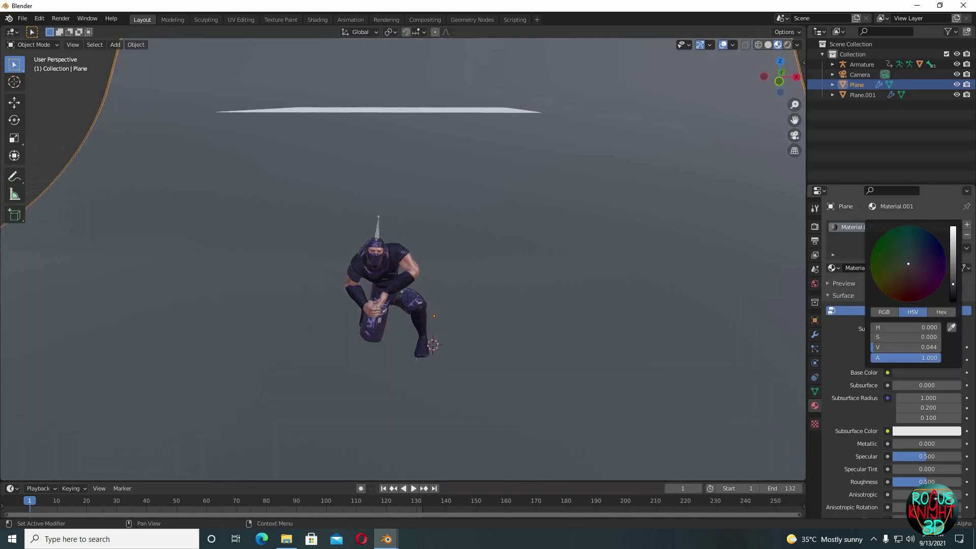
scroll(858, 413, "down", 2)
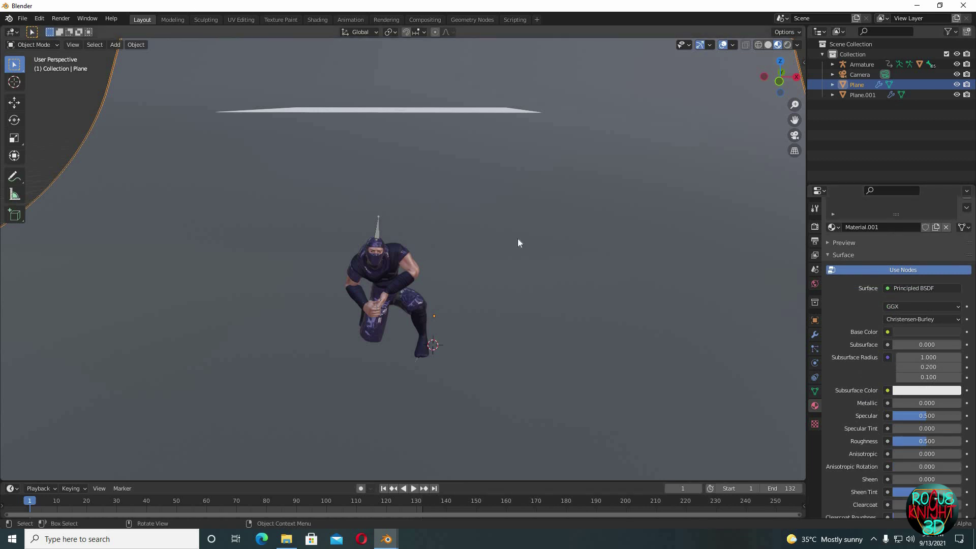
left_click(397, 262)
Nudge the character material's Metallic value up to 0.007
left_click_drag(925, 407, 927, 407)
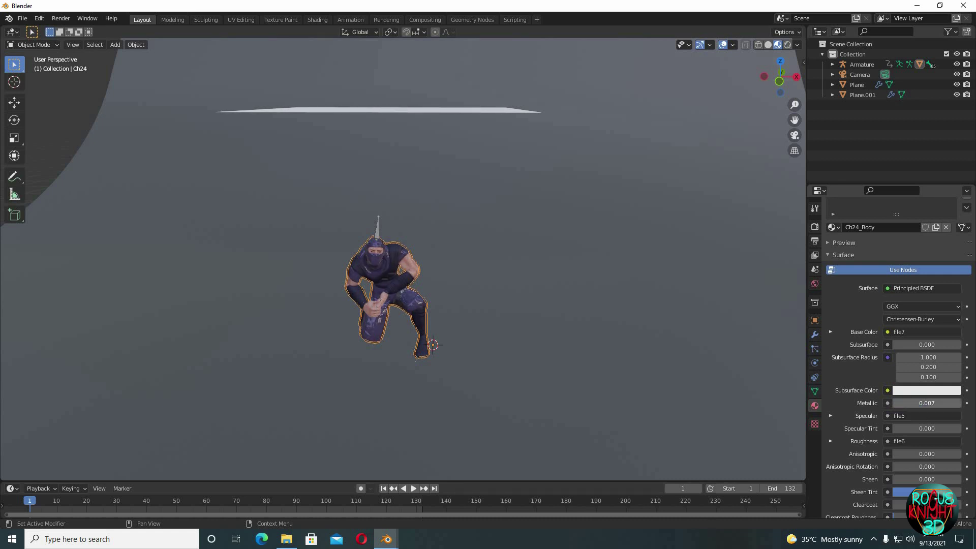
scroll(944, 458, "down", 5)
scroll(944, 458, "up", 5)
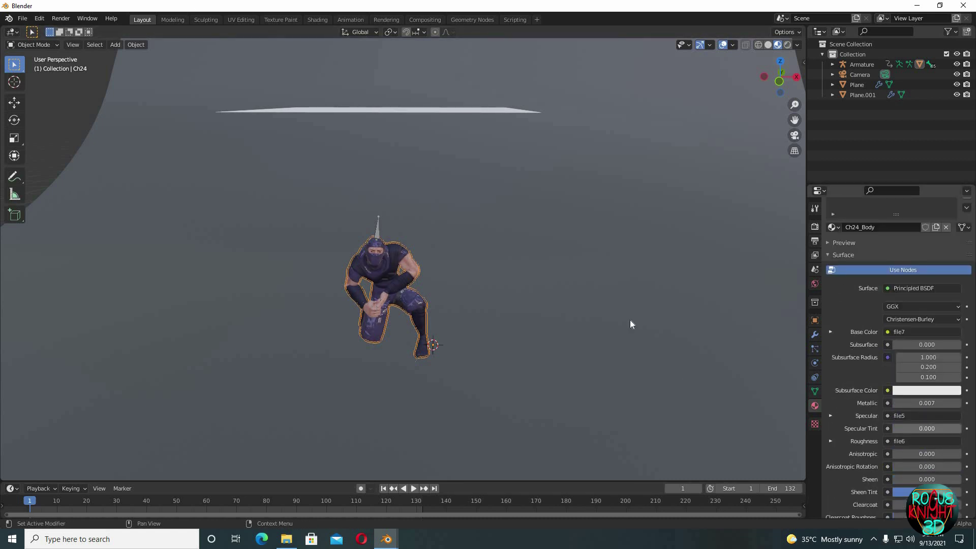
Give the cloth plane a new material, Material.002, with a darkened base colour
left_click(464, 109)
left_click(880, 270)
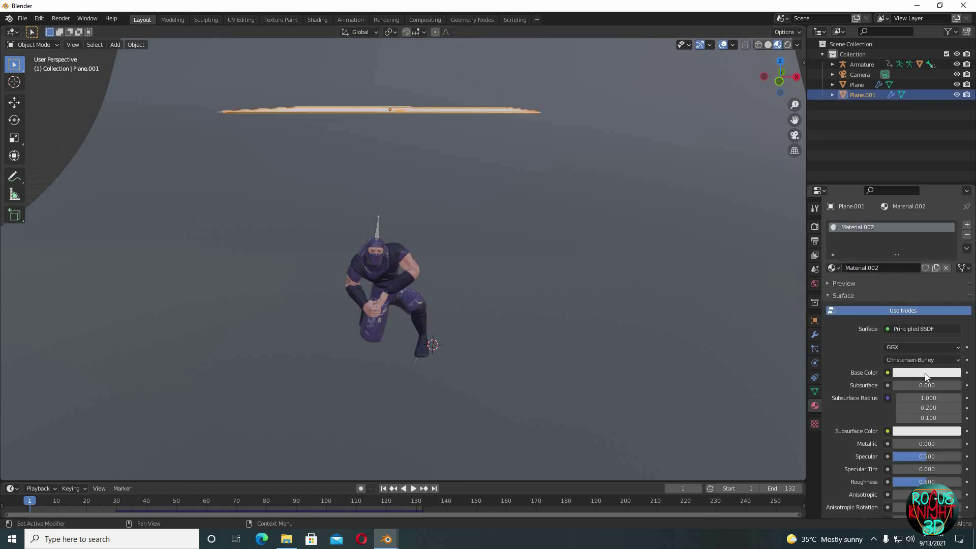
left_click(925, 373)
left_click_drag(952, 230, 953, 283)
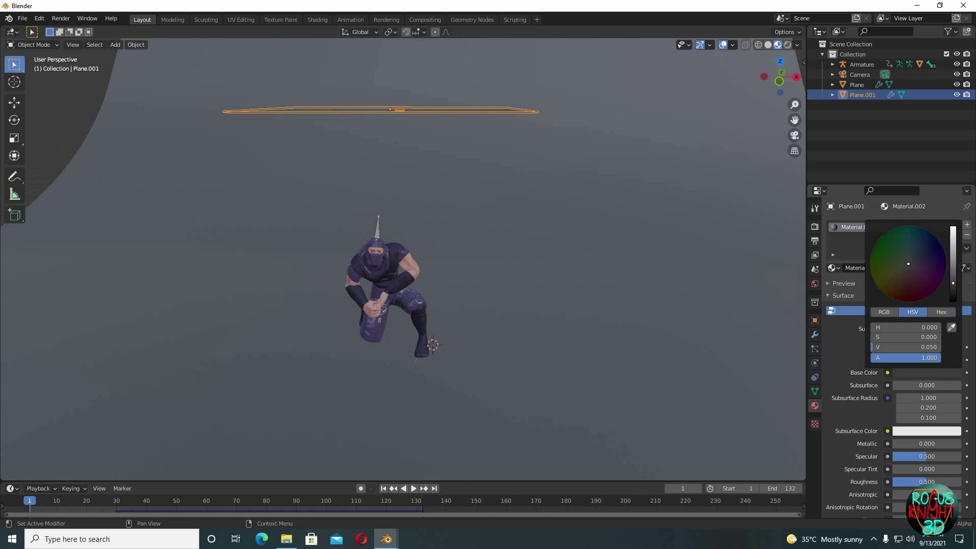
At frame 89, darken the cloak colour to near-black and raise Roughness to 0.728
left_click(293, 501)
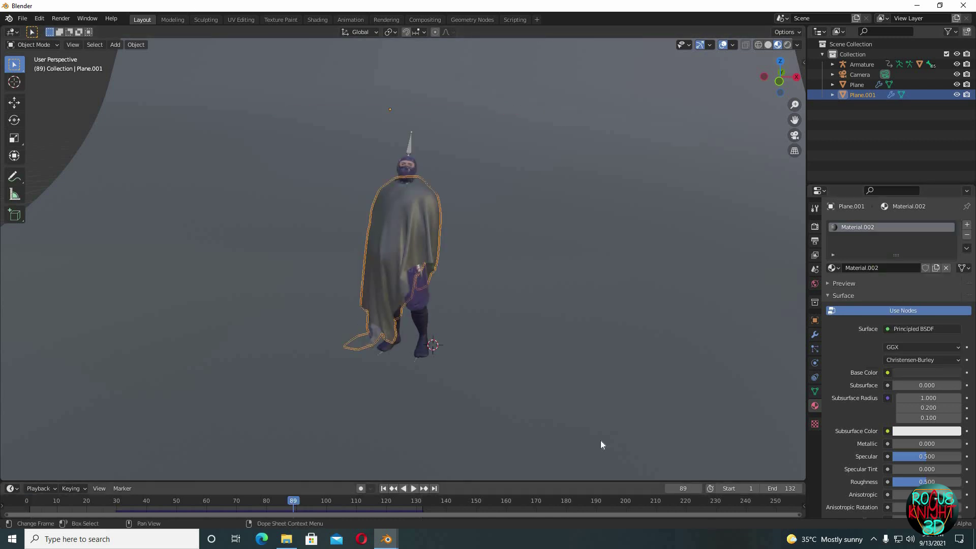
left_click(942, 375)
left_click_drag(953, 283, 953, 279)
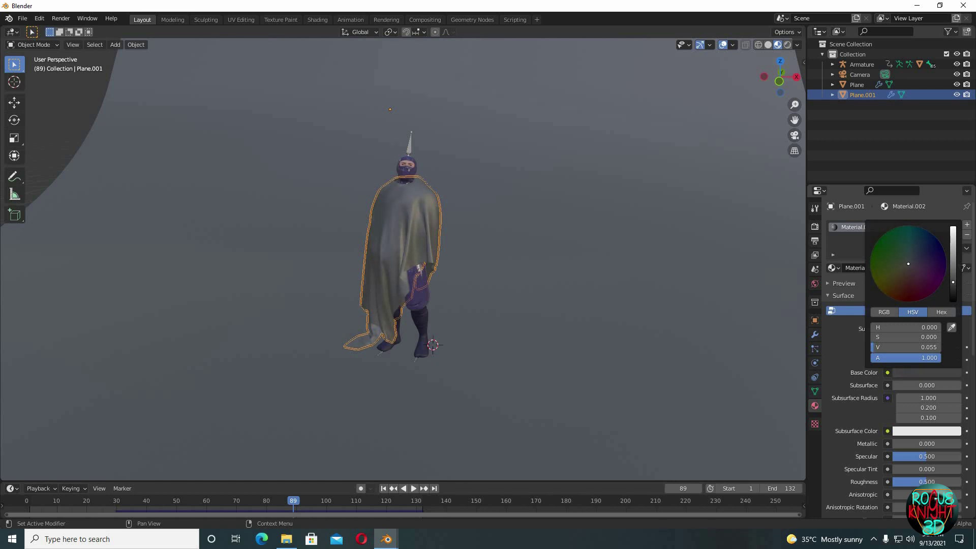
scroll(860, 443, "down", 2)
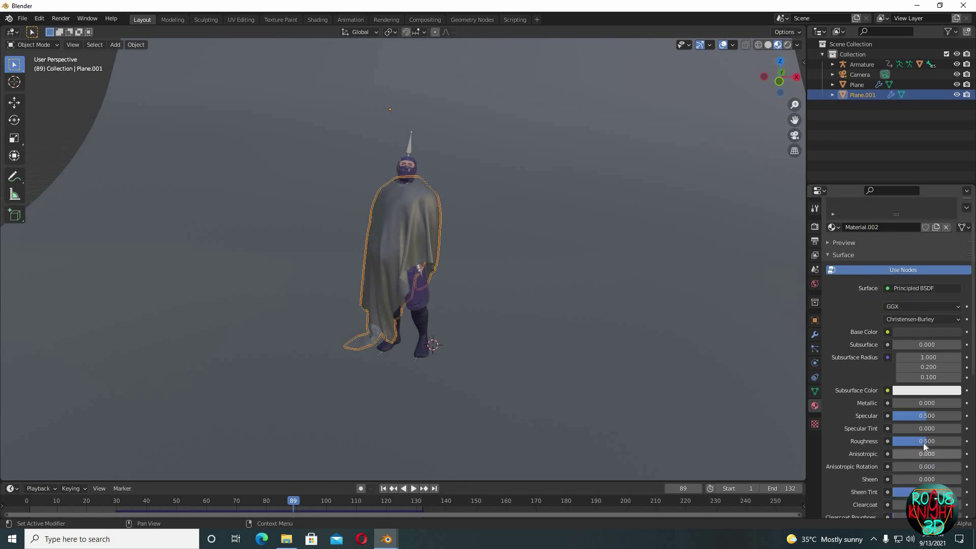
left_click_drag(923, 441, 936, 441)
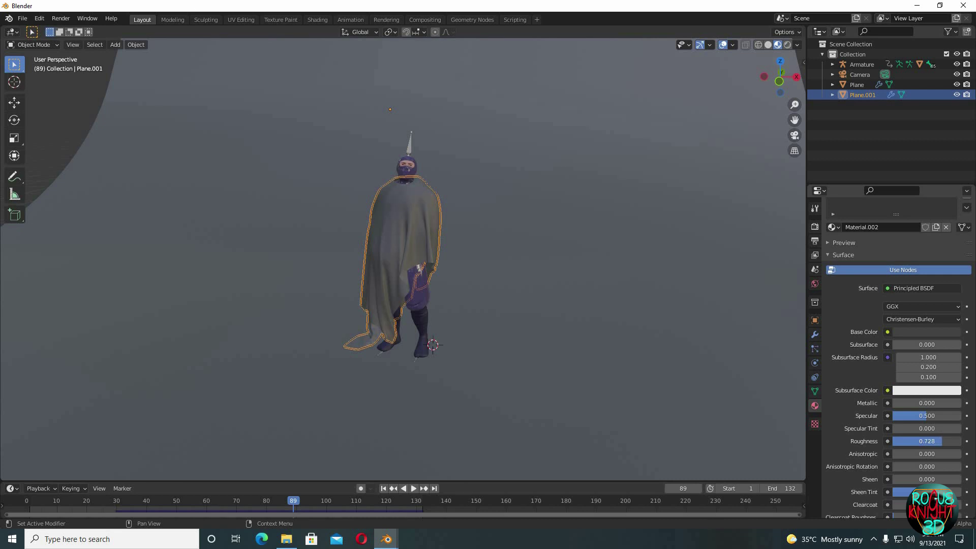
Deselect everything and enable Color tweaking in the World sky settings, sun strength 8.24
scroll(864, 328, "up", 2)
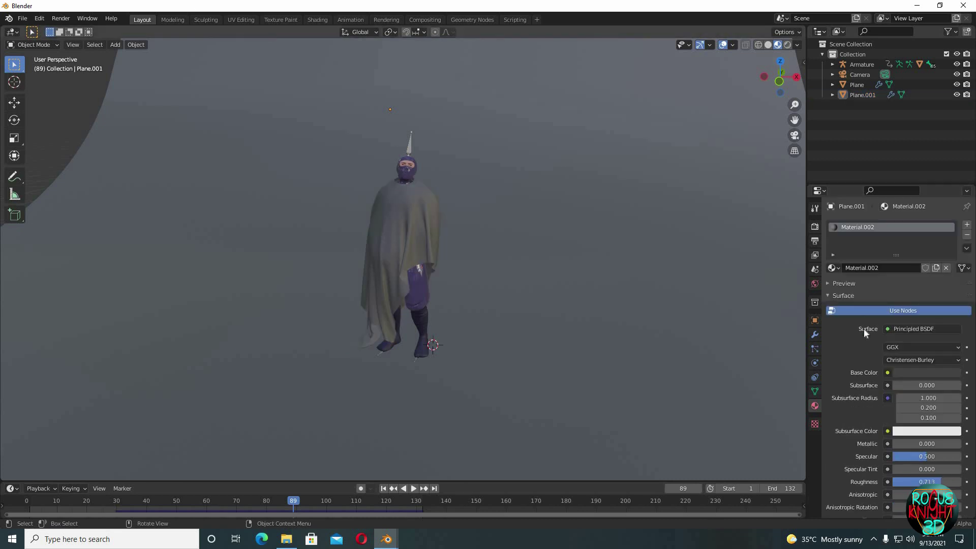
key("alt+a")
left_click(814, 284)
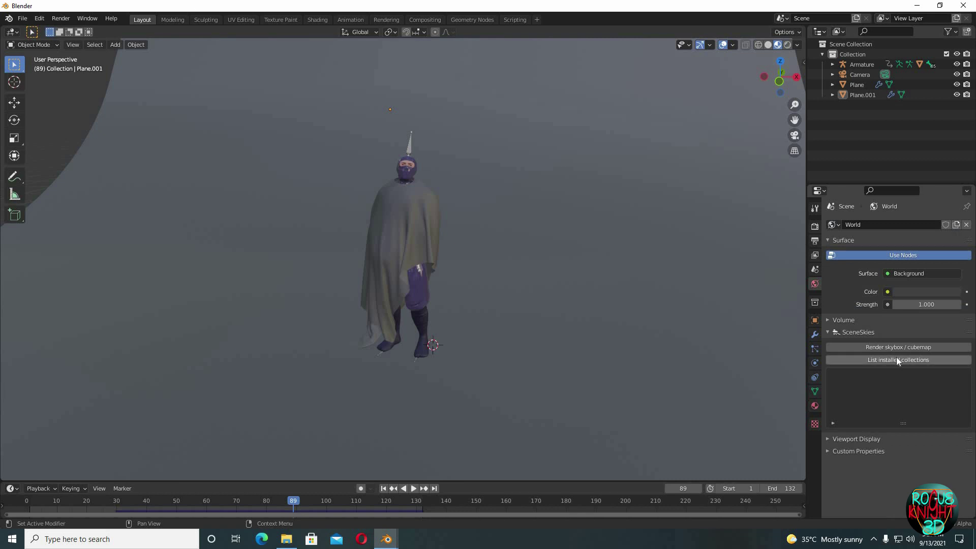
scroll(837, 441, "down", 3)
left_click(837, 439)
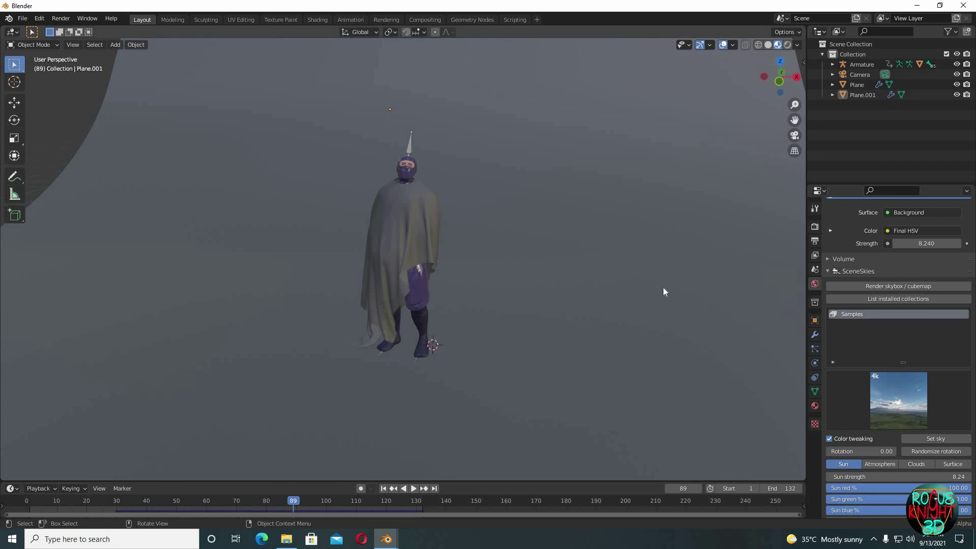
Add a Sun light and raise it along the Z axis
key("shift+a")
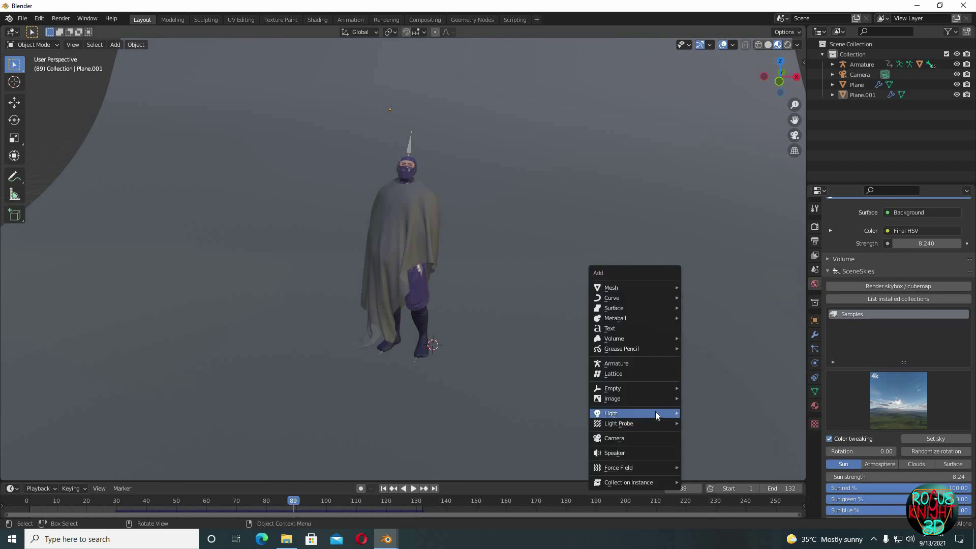
mouse_move(655, 412)
left_click(703, 425)
key("g")
key("z")
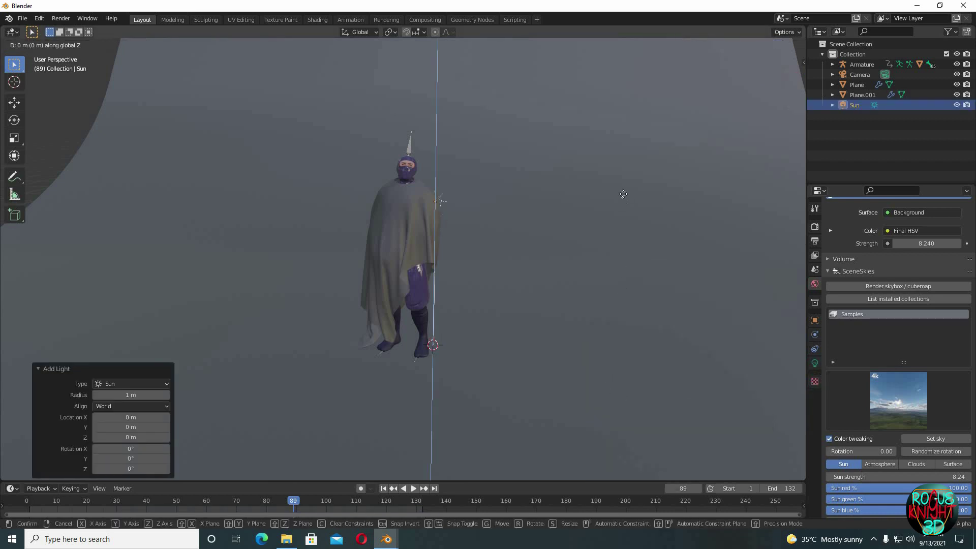
left_click(618, 194)
middle_click_drag(619, 193, 642, 319)
scroll(642, 323, "down", 5)
Tilt the sun 79.2° on Y, move it to the upper right, and turn it 5.57° about Z
key("r")
key("y")
left_click(638, 330)
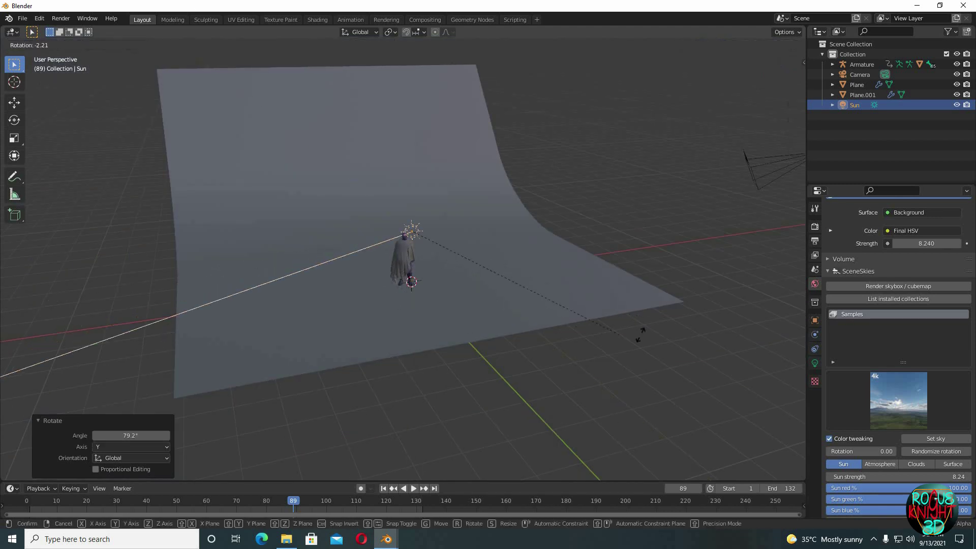
key("r")
key("z")
left_click(512, 395)
key("g")
left_click(296, 370)
key("r")
key("z")
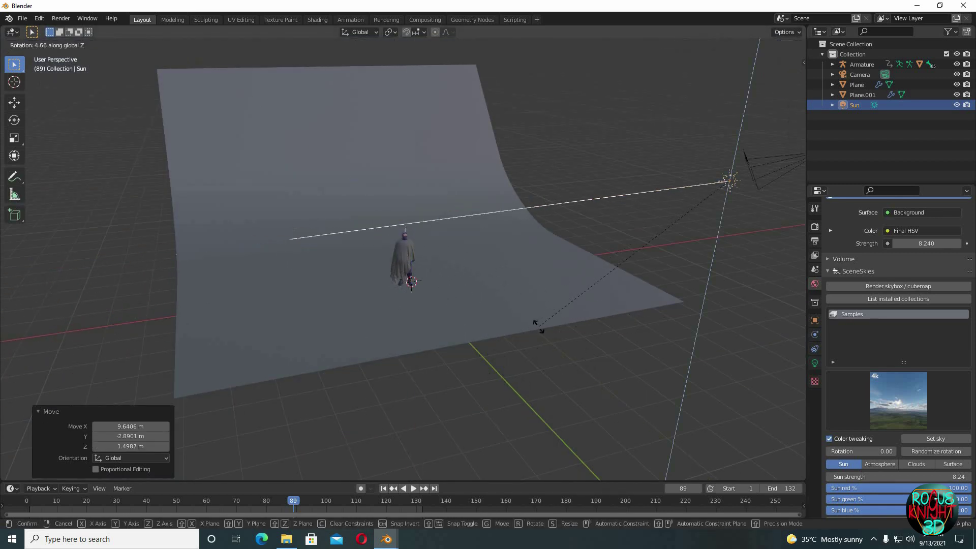
left_click(506, 362)
left_click(815, 226)
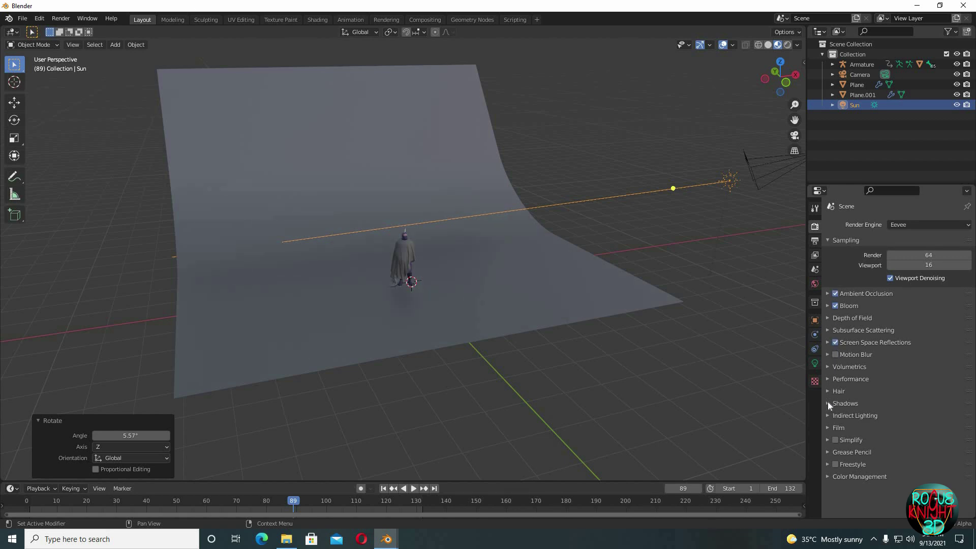
Select the Sun light and rotate it to -32.7° about the Z axis
scroll(514, 147, "up", 6)
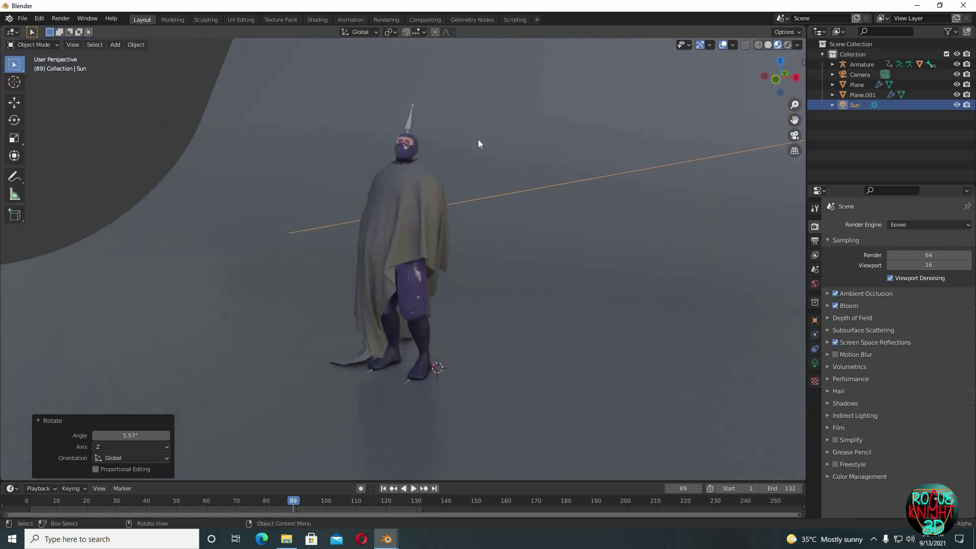
middle_click_drag(479, 142, 521, 162)
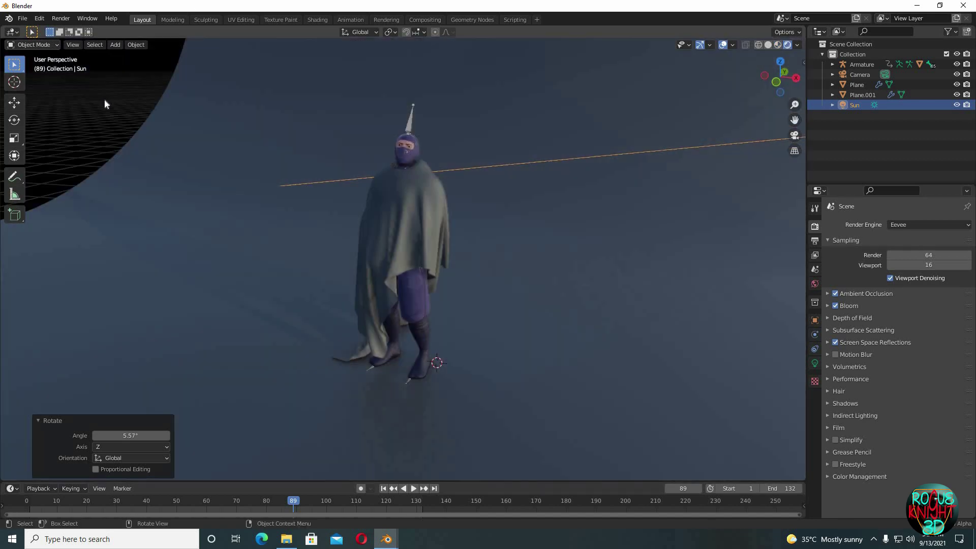
left_click(105, 104)
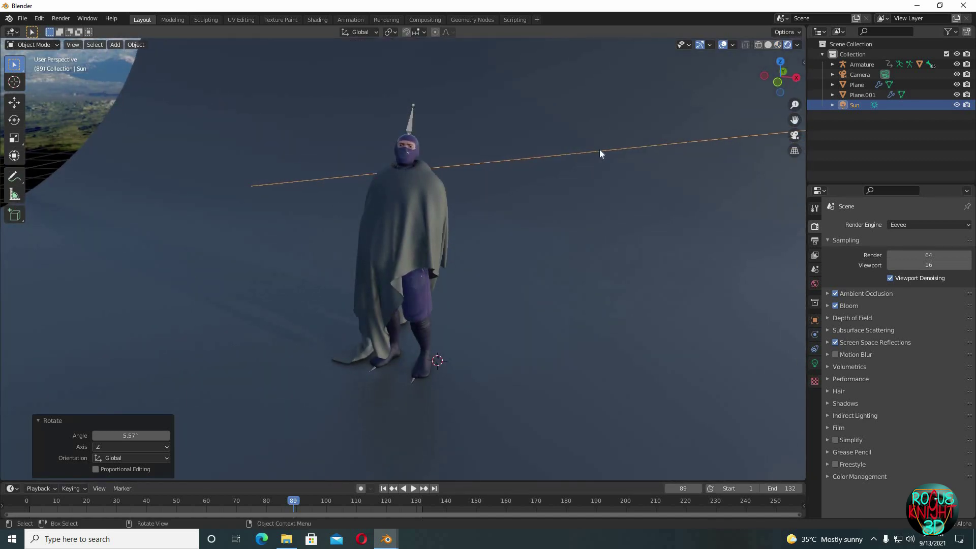
mouse_move(504, 238)
middle_mouse_down()
mouse_move(532, 218)
mouse_move(579, 218)
mouse_move(461, 212)
mouse_move(503, 218)
middle_mouse_up()
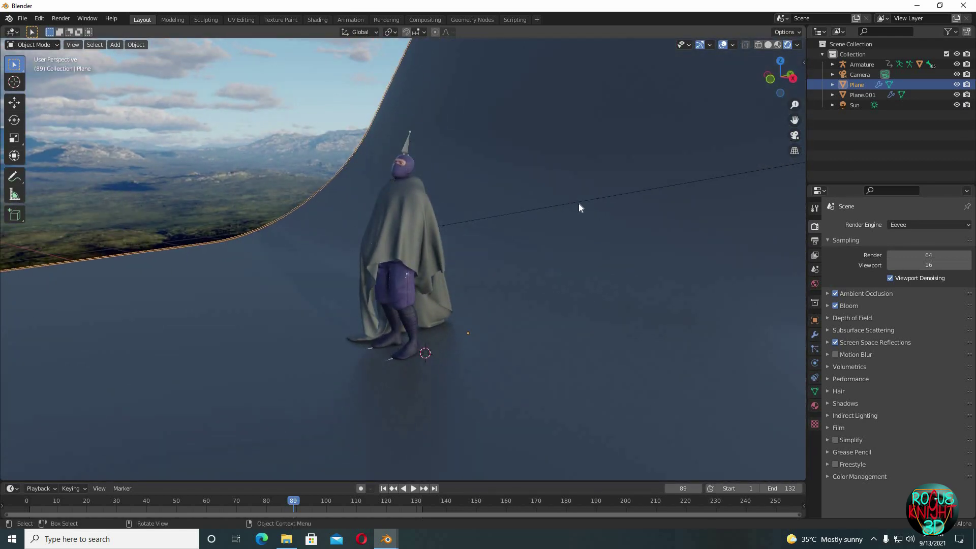
left_click(578, 203)
key("r")
key("z")
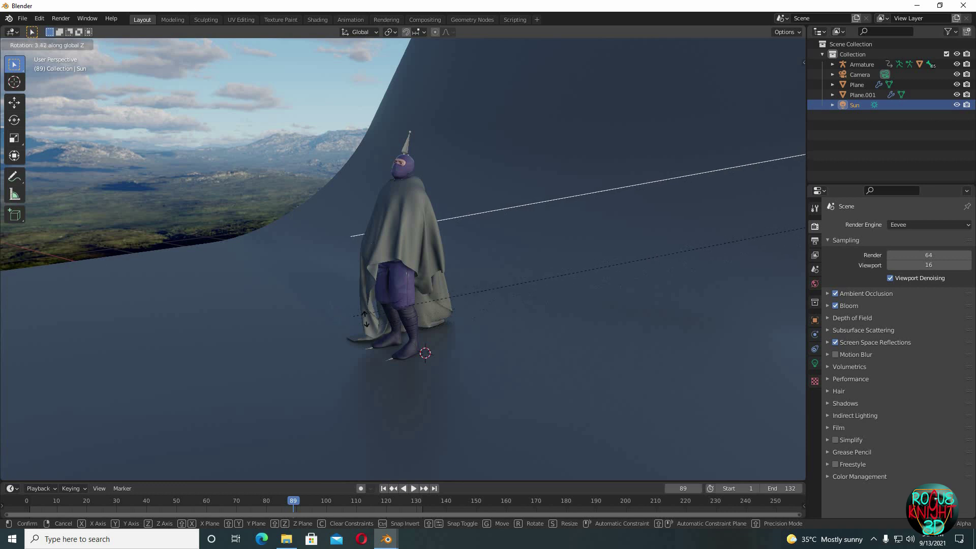
left_click(424, 295)
Switch the render engine from Eevee to Cycles
middle_click_drag(425, 294, 668, 312)
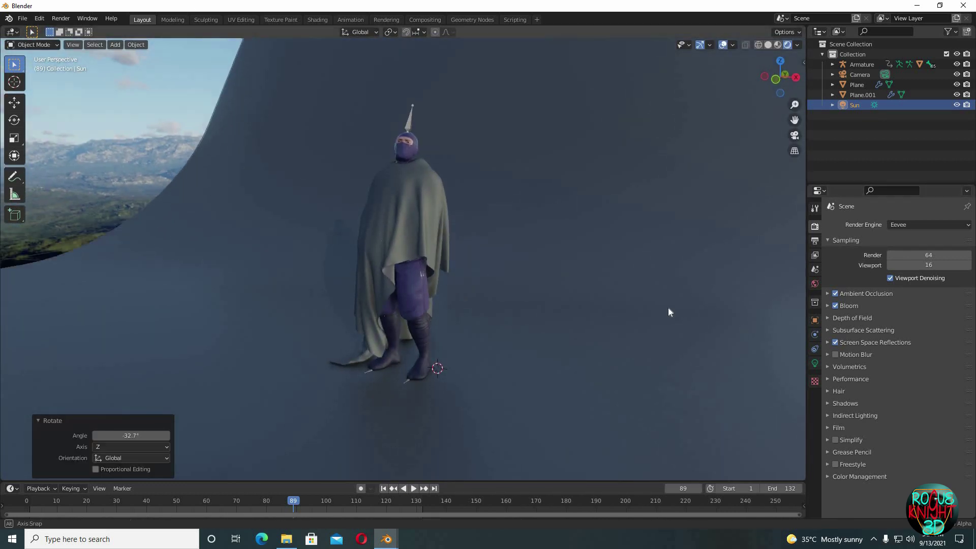
left_click(912, 225)
left_click(913, 259)
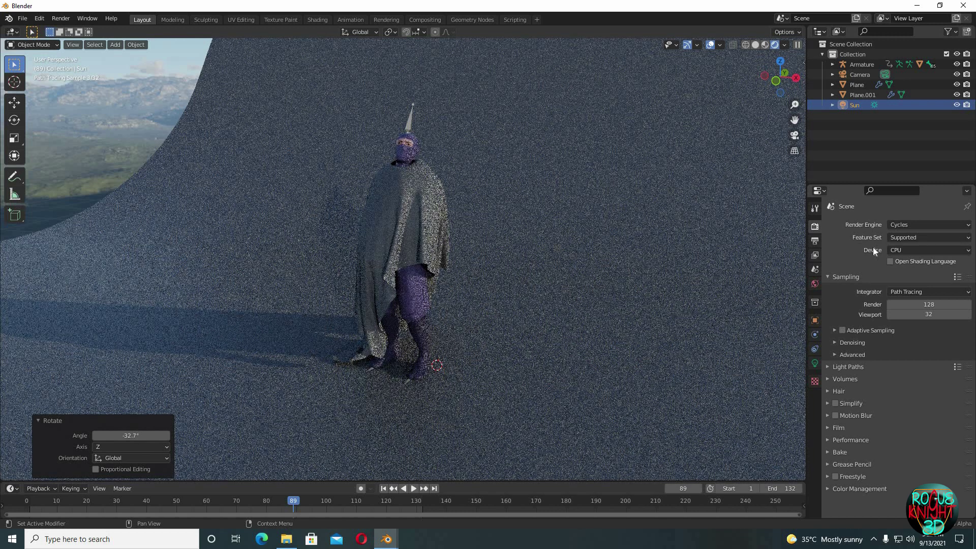
Set the render engine back to Eevee and play the animation from frame 1
left_click(907, 224)
left_click(904, 236)
left_click(385, 488)
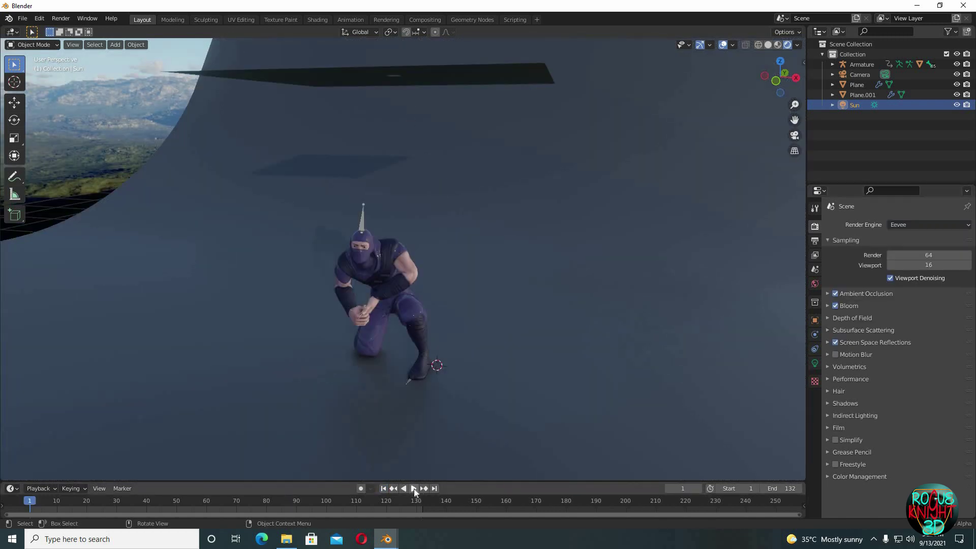
mouse_move(449, 407)
middle_mouse_down()
mouse_move(463, 404)
mouse_move(452, 423)
middle_mouse_up()
key("space")
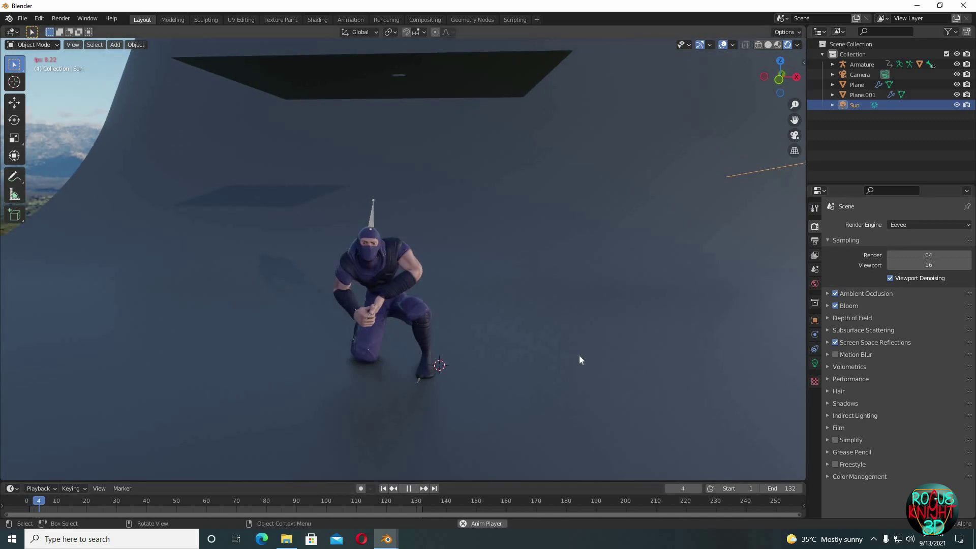
left_click(75, 123)
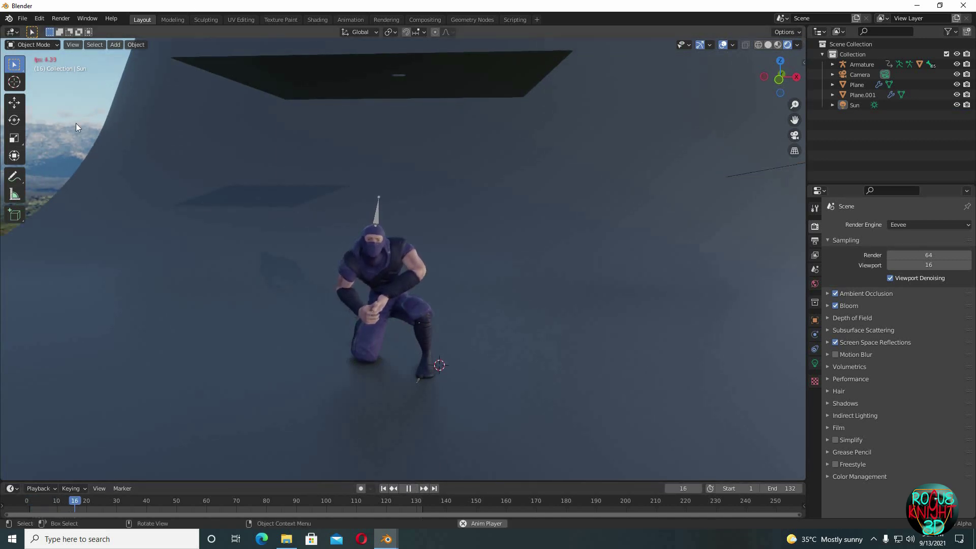